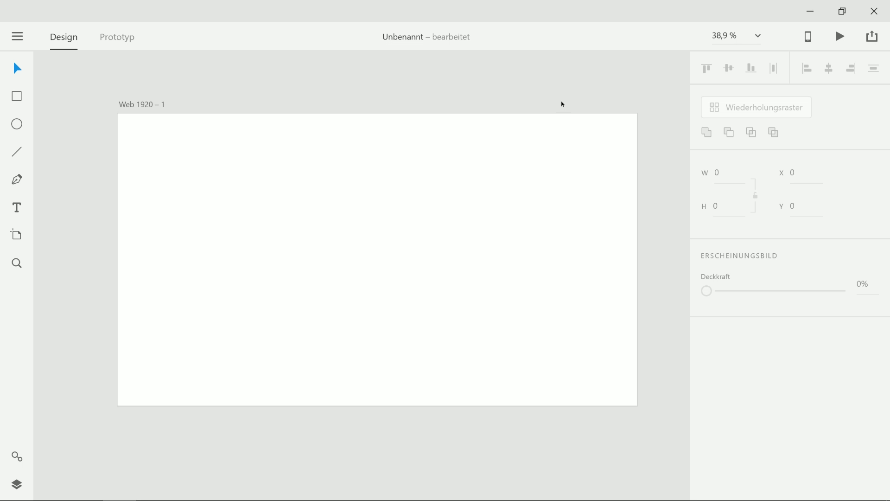
pyautogui.click(17, 208)
pyautogui.click(262, 237)
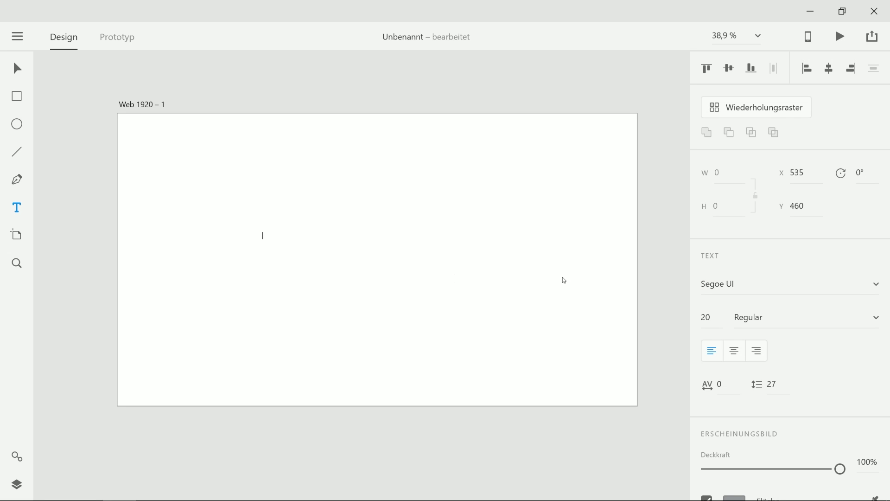
pyautogui.scroll(-5, 818, 174)
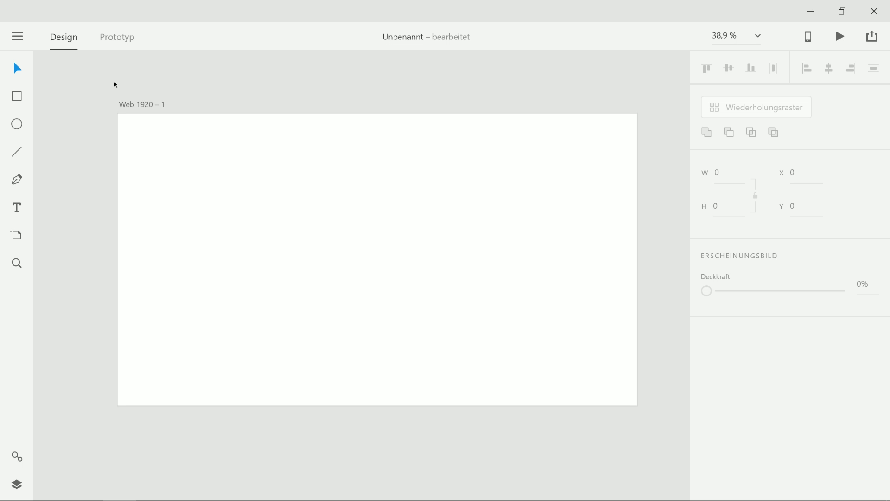
# Show the document's saved assets (Elemente) alongside the whole artboard.
pyautogui.click(17, 456)
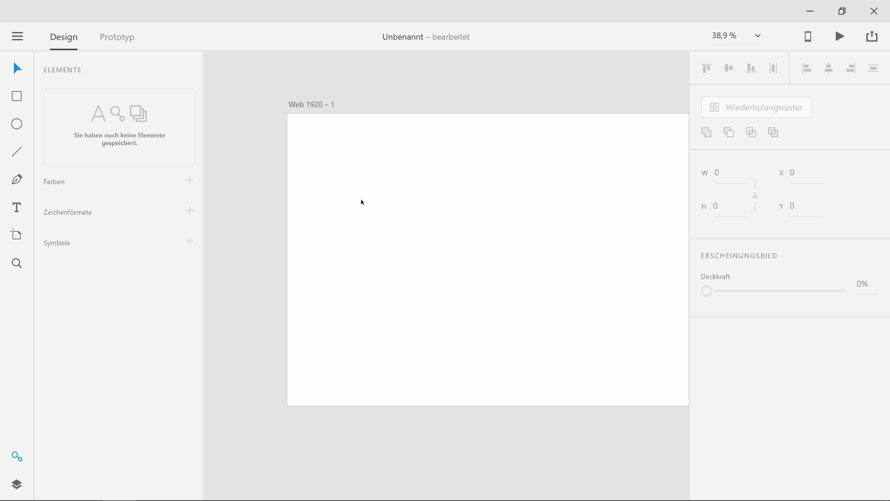
pyautogui.scroll(-5, 362, 202)
pyautogui.scroll(3, 433, 210)
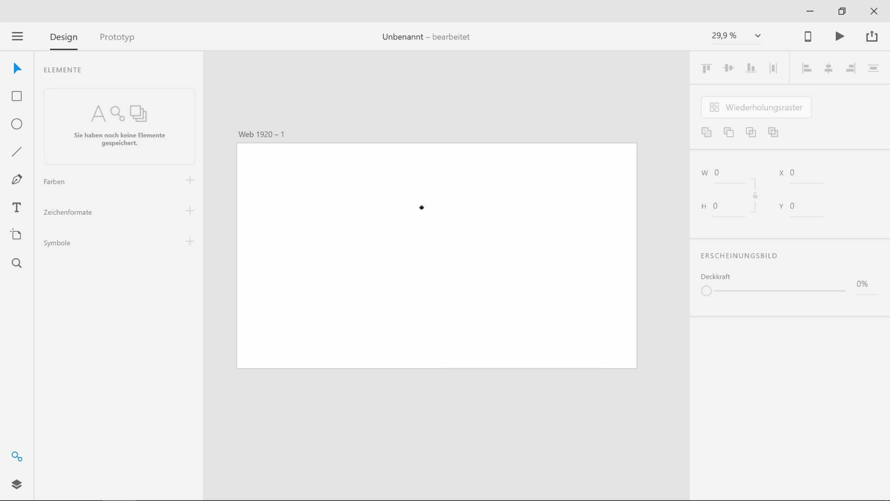
pyautogui.moveTo(422, 207); pyautogui.dragTo(428, 217)
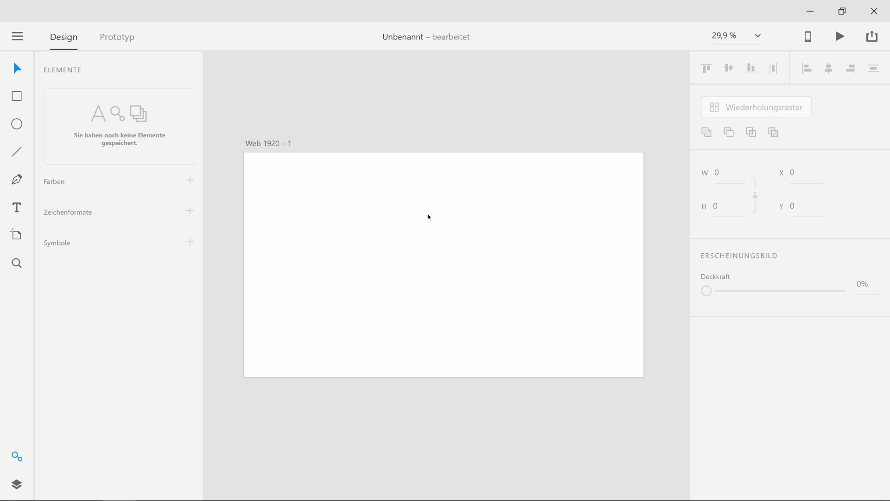
# Draw seven rectangles of varying sizes spread across the artboard.
pyautogui.click(17, 96)
pyautogui.moveTo(274, 180); pyautogui.dragTo(341, 238)
pyautogui.moveTo(312, 282); pyautogui.dragTo(360, 325)
pyautogui.moveTo(393, 282); pyautogui.dragTo(461, 325)
pyautogui.moveTo(415, 229); pyautogui.dragTo(486, 264)
pyautogui.moveTo(523, 202); pyautogui.dragTo(592, 230)
pyautogui.moveTo(544, 291); pyautogui.dragTo(617, 351)
pyautogui.moveTo(461, 179); pyautogui.dragTo(535, 208)
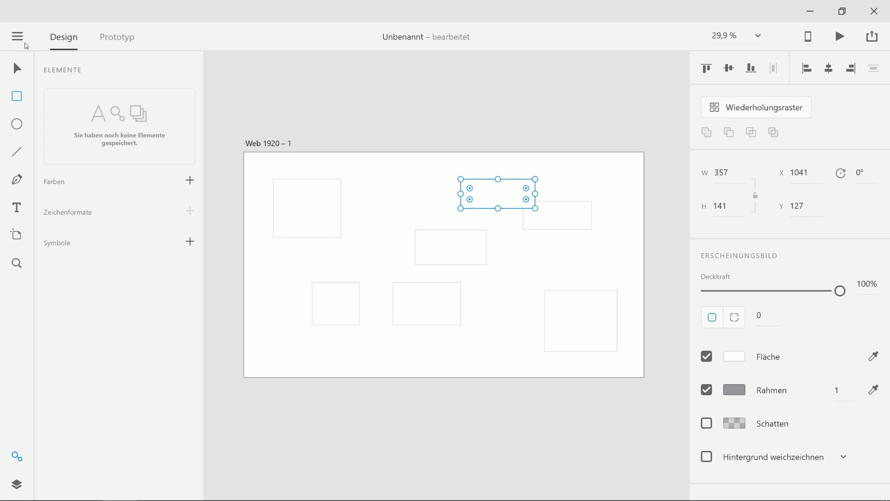
# Move the most recently drawn rectangle near the artboard's upper edge to about X 837, Y 93.
pyautogui.click(16, 69)
pyautogui.click(467, 149)
pyautogui.moveTo(468, 186); pyautogui.dragTo(425, 179)
pyautogui.click(536, 170)
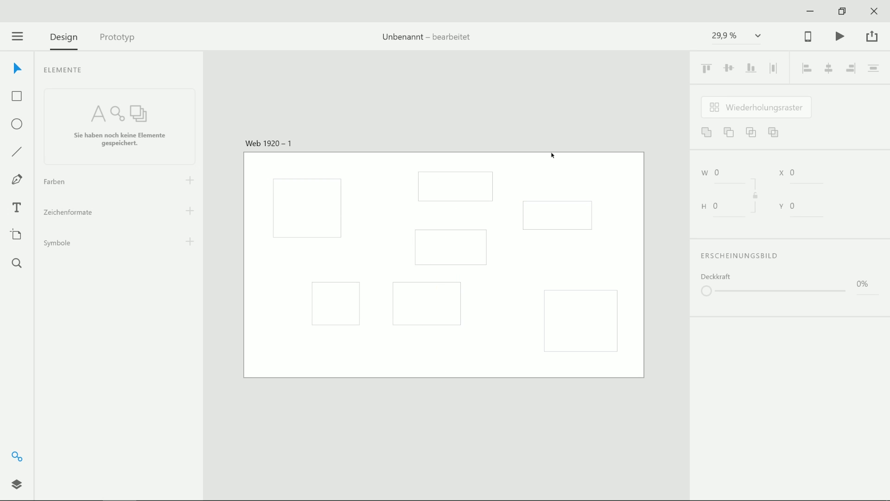
# Add the text "Hallo hier gibt es weitere Infos." in the free space between the two rectangles on the artboard's right side.
pyautogui.click(532, 252)
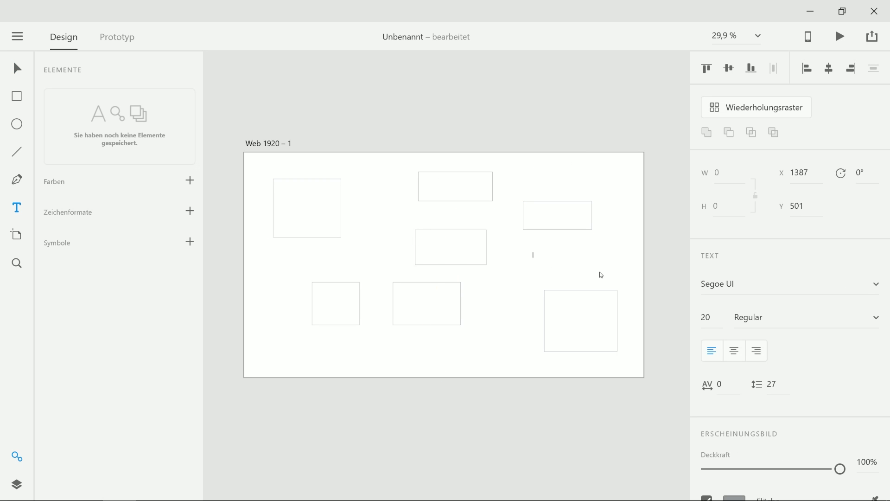
pyautogui.write('Hallo hier gibt es weitere Infos.')
pyautogui.click(15, 69)
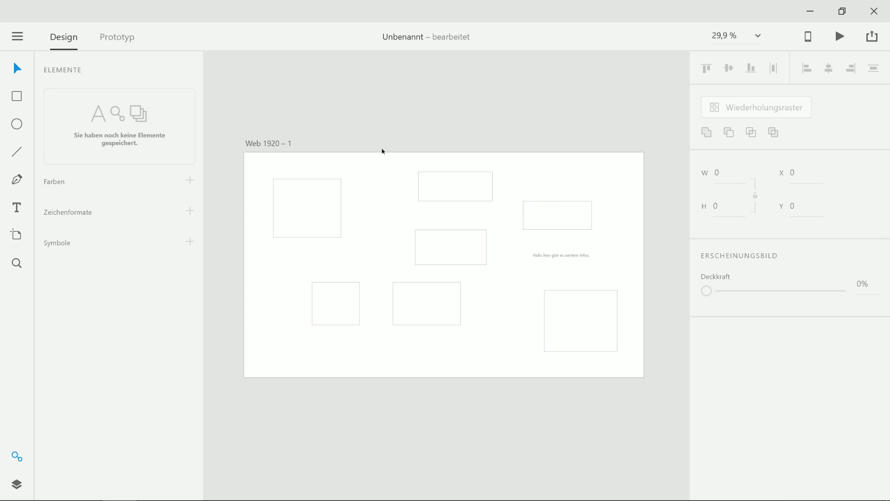
# Make a copy of the info text, change it to "Hallo", and enlarge it beside the lower-middle rectangle.
pyautogui.click(544, 258)
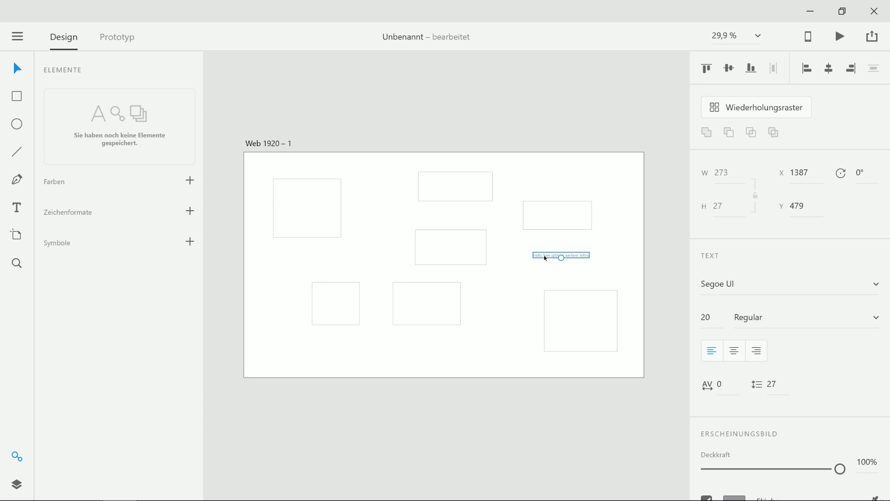
pyautogui.moveTo(543, 258); pyautogui.dragTo(475, 290)
pyautogui.doubleClick(480, 289)
pyautogui.write('Hallo')
pyautogui.press('Escape')
pyautogui.moveTo(471, 290); pyautogui.dragTo(497, 310)
# Save the lower-middle rectangle and the "Hallo" text together as one symbol.
pyautogui.keyDown('shift'); pyautogui.click(459, 306); pyautogui.keyUp('shift')
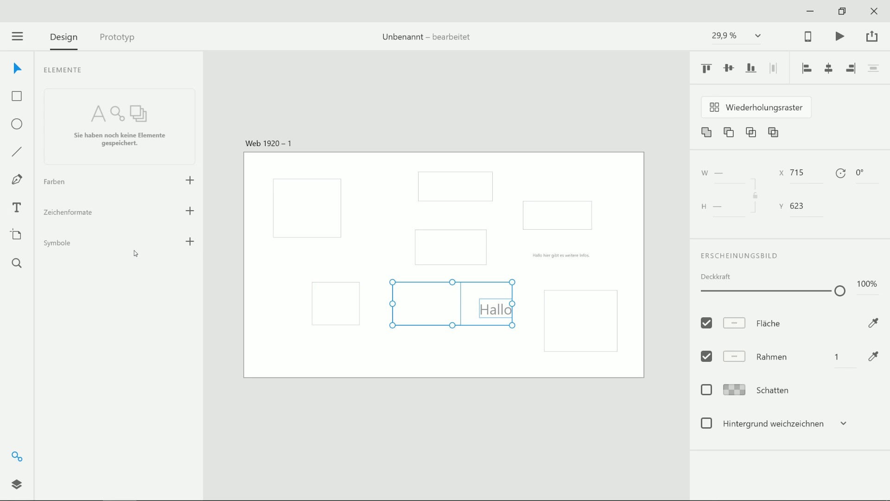
pyautogui.click(193, 241)
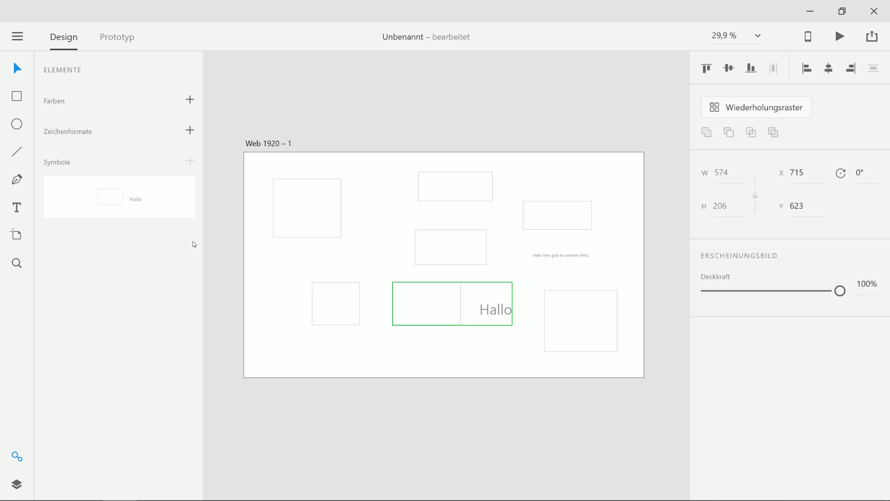
pyautogui.rightClick(462, 304)
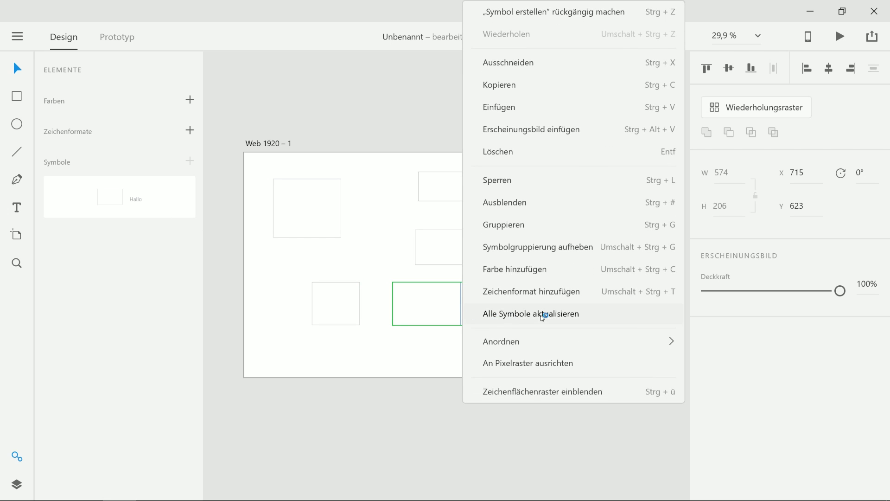
pyautogui.click(382, 352)
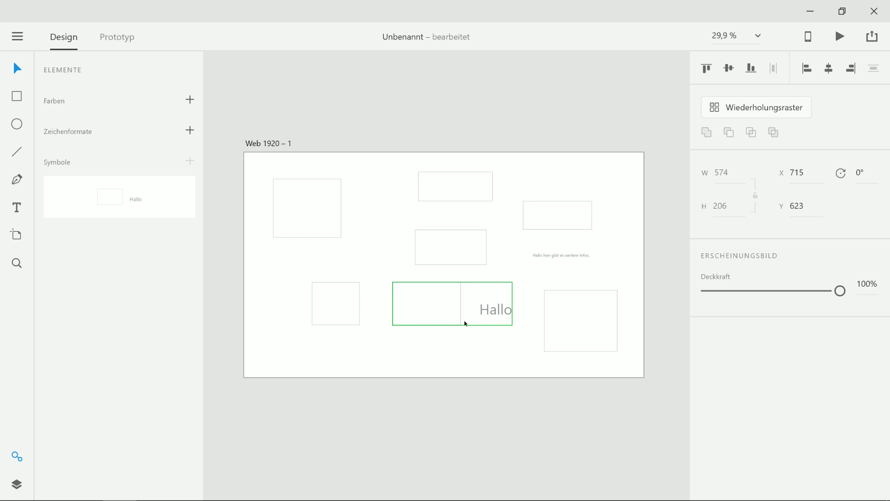
pyautogui.click(429, 369)
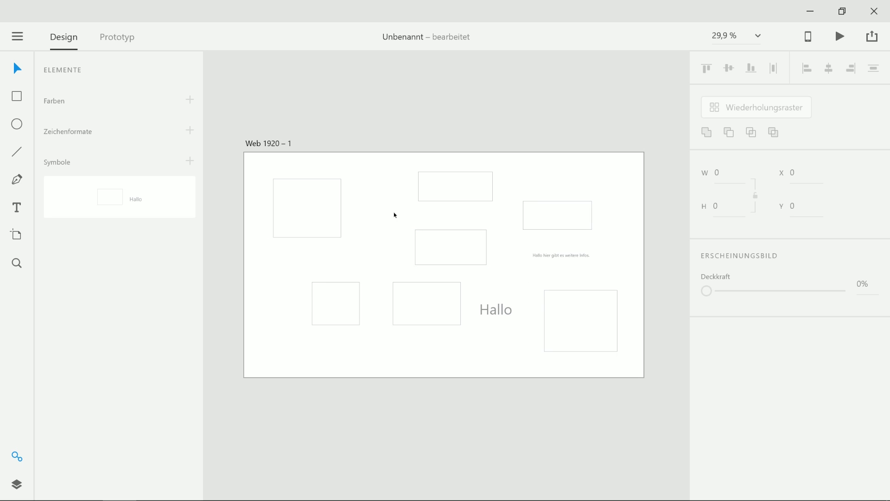
# Fill the upper-left rectangle with orange #FF8800.
pyautogui.click(312, 197)
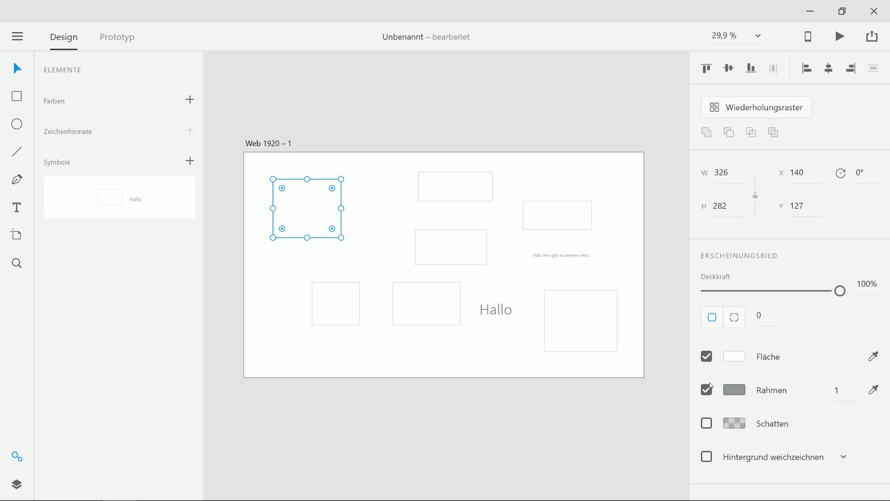
pyautogui.click(734, 356)
pyautogui.click(667, 282)
pyautogui.moveTo(667, 282); pyautogui.dragTo(647, 262)
pyautogui.click(664, 358)
pyautogui.moveTo(661, 357); pyautogui.dragTo(664, 367)
pyautogui.moveTo(646, 262); pyautogui.dragTo(672, 241)
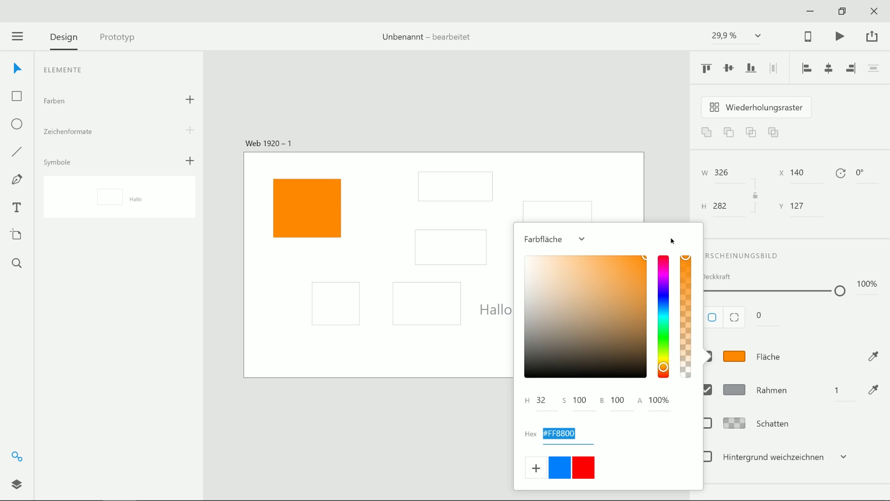
pyautogui.click(652, 192)
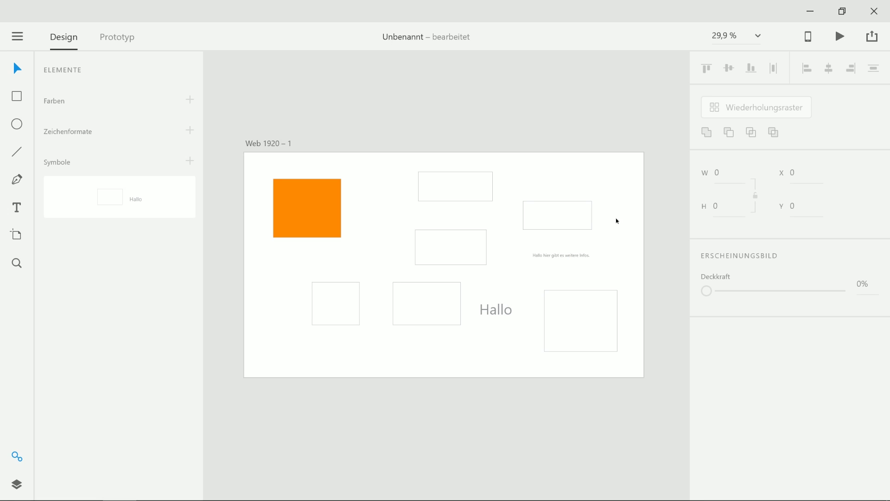
# Remove the border (Rahmen) from the orange rectangle.
pyautogui.click(326, 210)
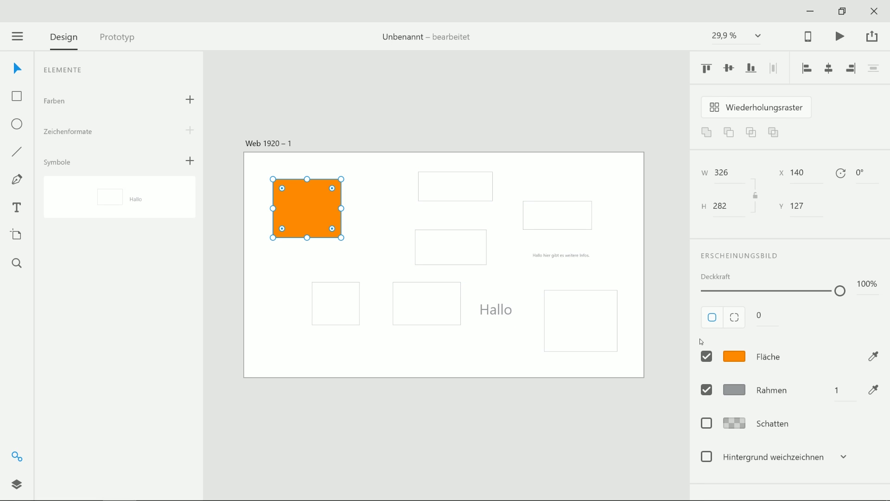
pyautogui.click(706, 389)
pyautogui.press('Escape')
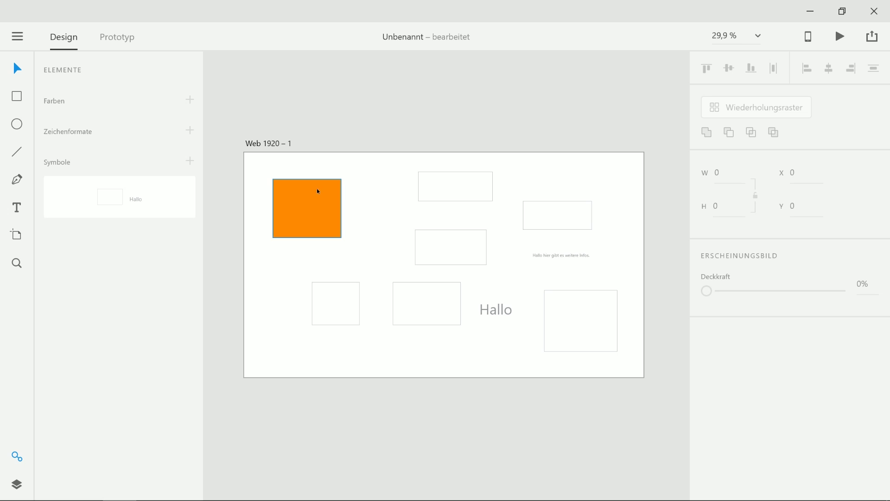
# Save the orange rectangle's fill color #FF8800 as a reusable swatch in the color picker.
pyautogui.click(448, 190)
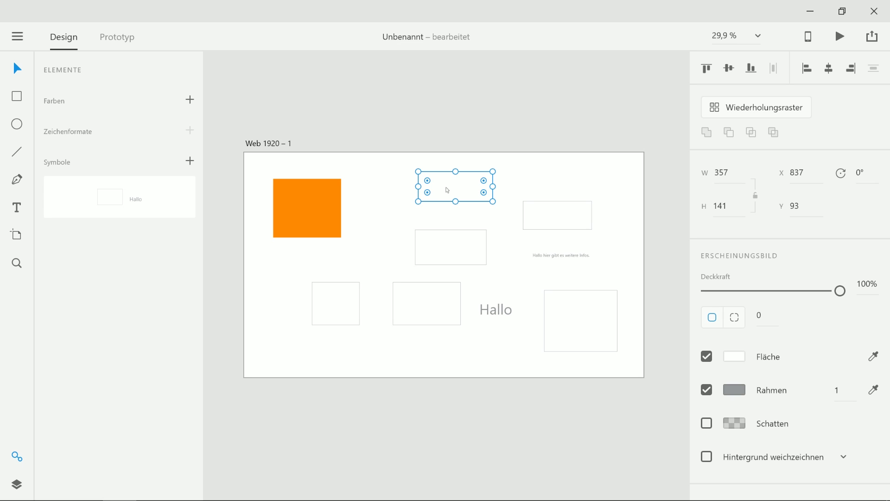
pyautogui.click(306, 208)
pyautogui.click(732, 356)
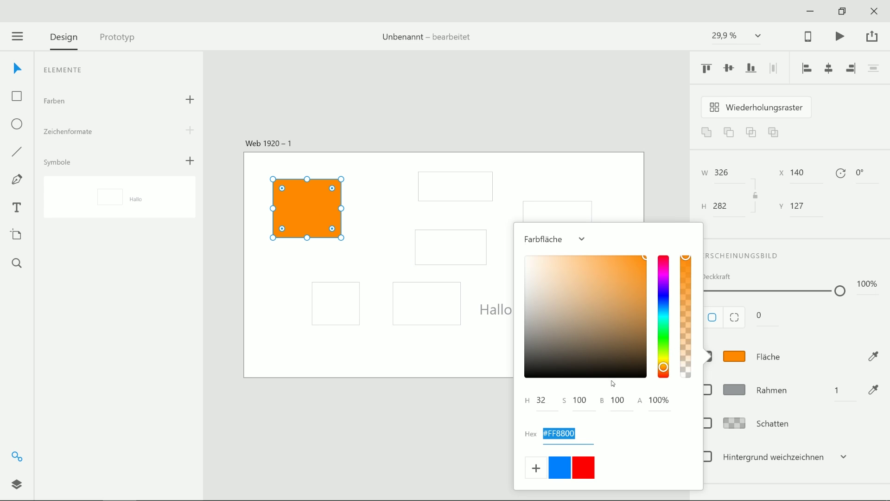
pyautogui.click(536, 468)
pyautogui.click(389, 281)
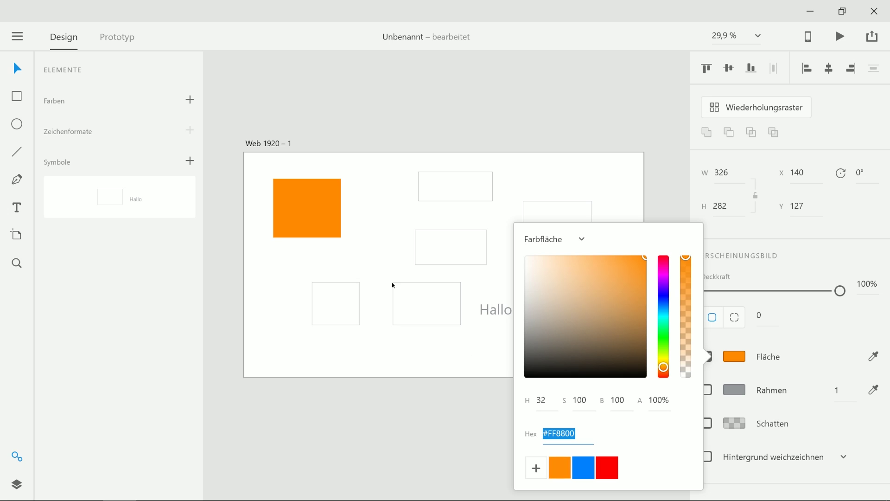
pyautogui.click(342, 288)
pyautogui.keyDown('shift'); pyautogui.click(425, 301); pyautogui.keyUp('shift')
pyautogui.keyDown('shift'); pyautogui.click(449, 247); pyautogui.keyUp('shift')
pyautogui.keyDown('shift'); pyautogui.click(449, 186); pyautogui.keyUp('shift')
pyautogui.keyDown('shift'); pyautogui.click(556, 218); pyautogui.keyUp('shift')
pyautogui.keyDown('shift'); pyautogui.click(561, 255); pyautogui.keyUp('shift')
pyautogui.keyDown('shift'); pyautogui.click(584, 300); pyautogui.keyUp('shift')
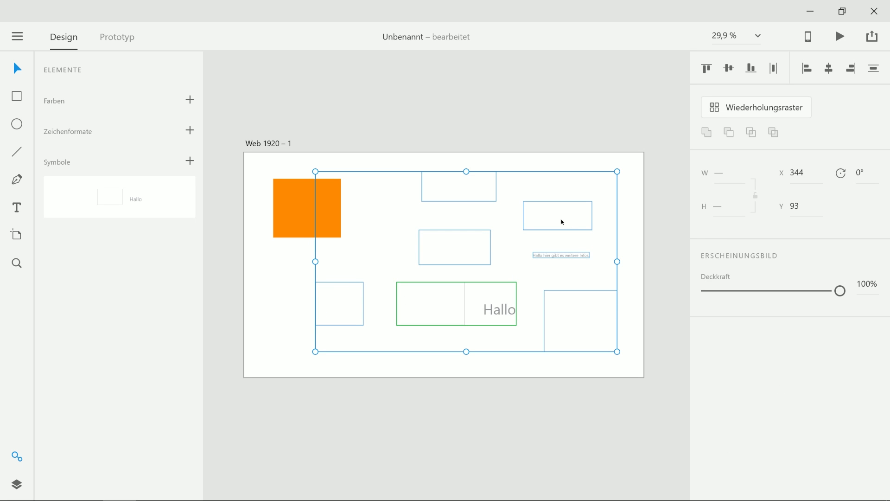
pyautogui.click(517, 158)
# Fill the five remaining white rectangles outside the symbol and the info text with the saved orange swatch.
pyautogui.click(354, 284)
pyautogui.keyDown('shift'); pyautogui.click(423, 253); pyautogui.keyUp('shift')
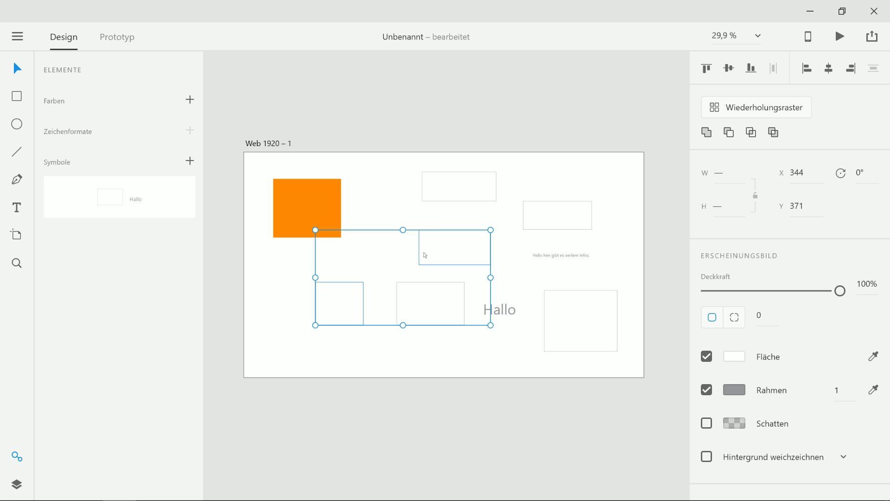
pyautogui.keyDown('shift'); pyautogui.click(461, 193); pyautogui.keyUp('shift')
pyautogui.keyDown('shift'); pyautogui.click(554, 210); pyautogui.keyUp('shift')
pyautogui.keyDown('shift'); pyautogui.click(560, 255); pyautogui.keyUp('shift')
pyautogui.keyDown('shift'); pyautogui.click(562, 310); pyautogui.keyUp('shift')
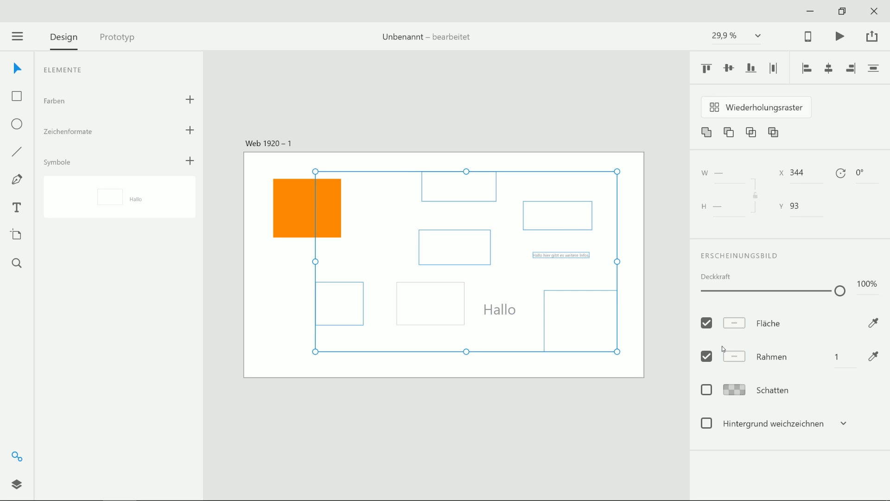
pyautogui.click(735, 323)
pyautogui.click(559, 421)
pyautogui.click(457, 359)
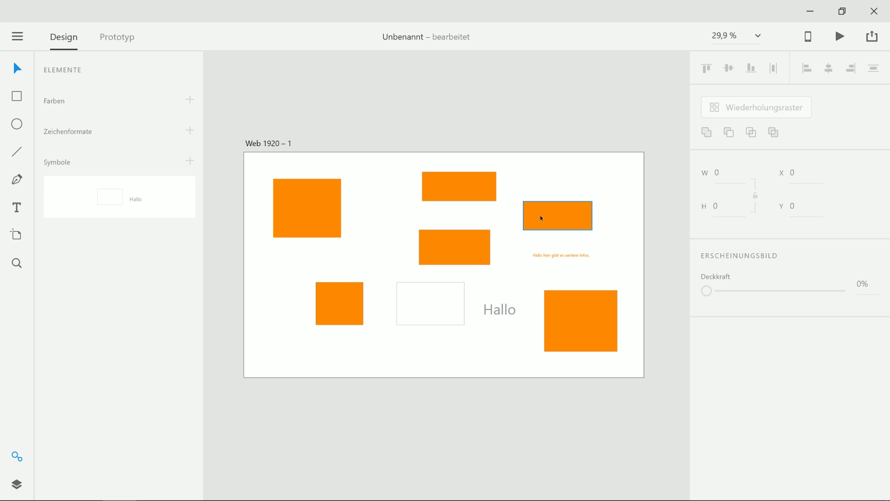
# Fill the rectangle inside the "Hallo" symbol with the saved orange swatch.
pyautogui.click(455, 288)
pyautogui.doubleClick(454, 295)
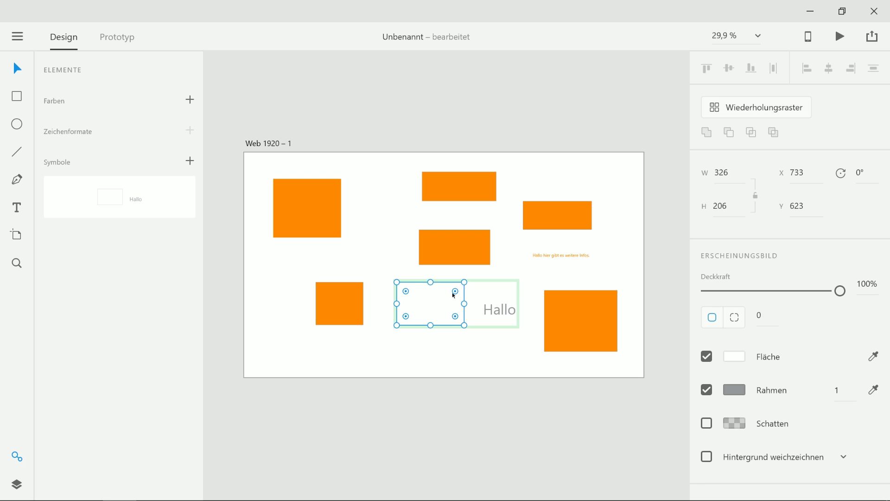
pyautogui.click(734, 356)
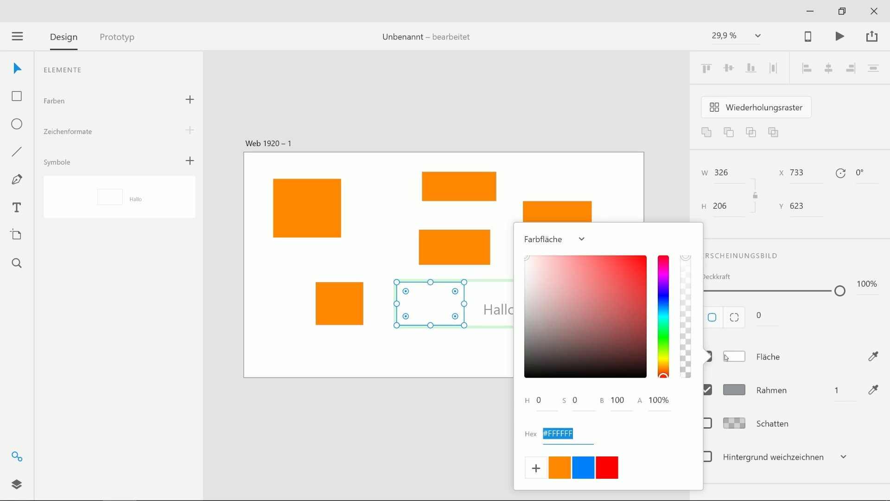
pyautogui.click(560, 467)
pyautogui.press('Escape')
# Place two more instances of the "Hallo" symbol, one at the artboard's upper right and one at its lower left.
pyautogui.moveTo(158, 209); pyautogui.dragTo(415, 168)
pyautogui.moveTo(305, 158); pyautogui.dragTo(566, 171)
pyautogui.moveTo(142, 209); pyautogui.dragTo(315, 360)
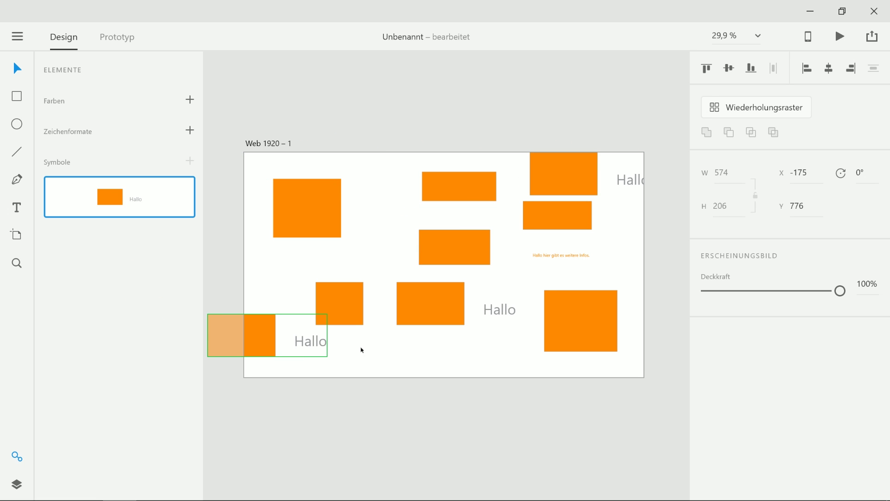
# Change the fill of the rectangle inside the original "Hallo" symbol to a darker brownish orange.
pyautogui.doubleClick(418, 308)
pyautogui.click(718, 354)
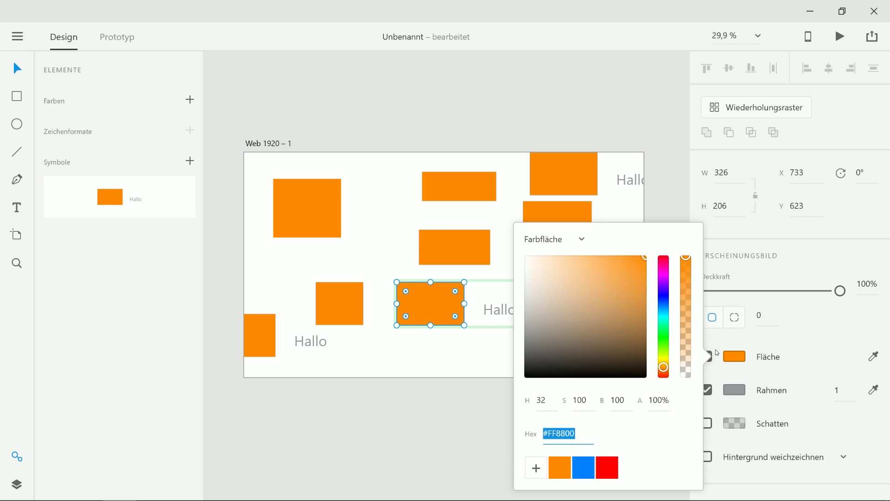
pyautogui.click(628, 294)
pyautogui.click(632, 281)
pyautogui.click(401, 217)
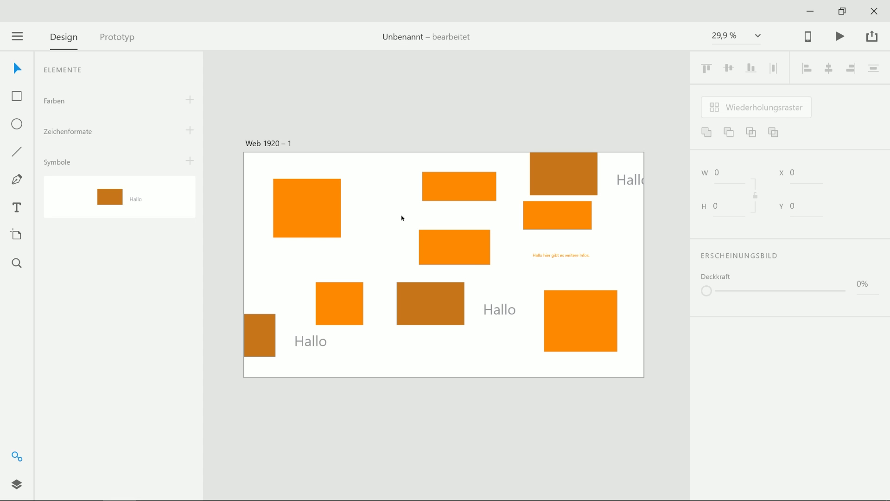
# Save the orange fill of the large rectangle at the artboard's upper left as a document color.
pyautogui.click(321, 201)
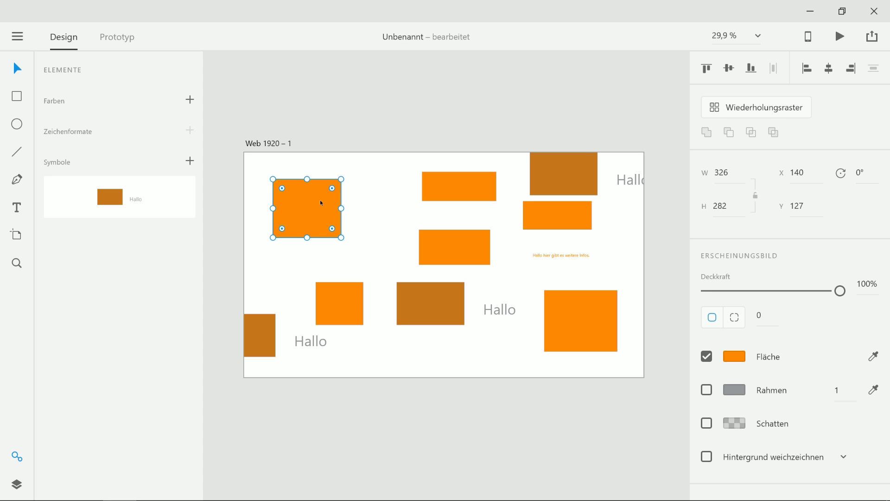
pyautogui.click(191, 100)
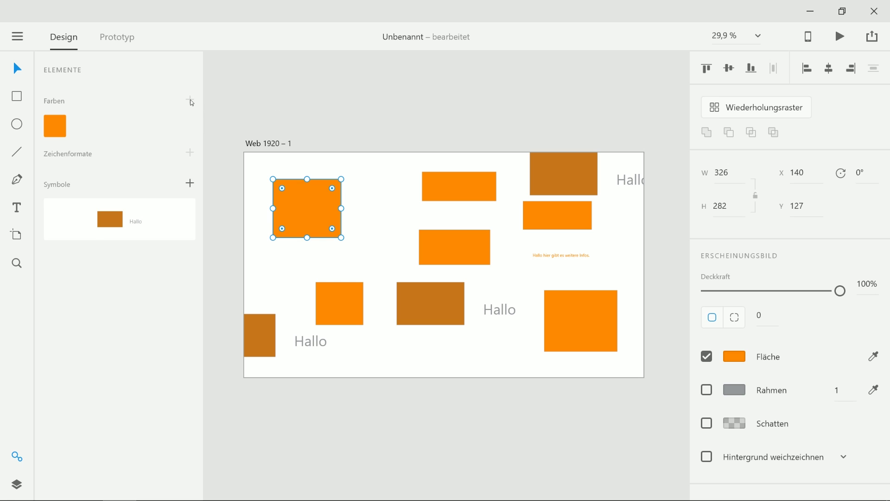
pyautogui.rightClick(56, 125)
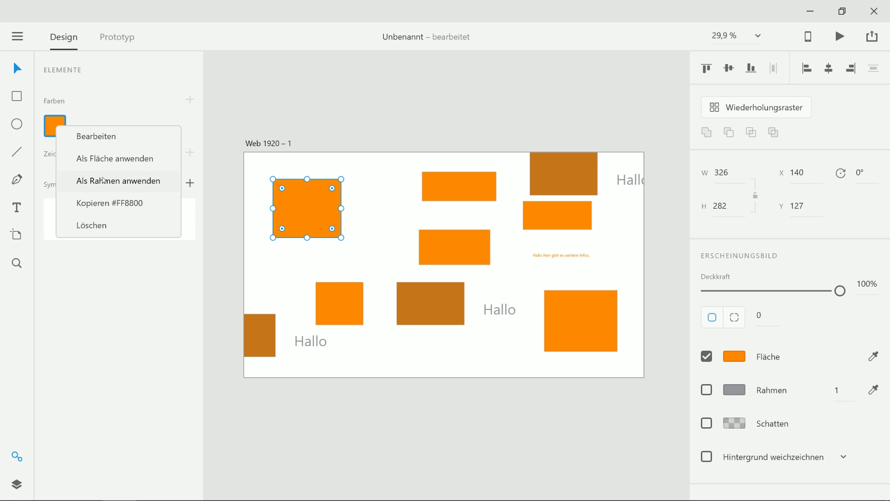
# Apply the saved orange as the border color of the rectangle inside the original "Hallo" symbol and inspect its edge.
pyautogui.click(431, 307)
pyautogui.click(432, 307)
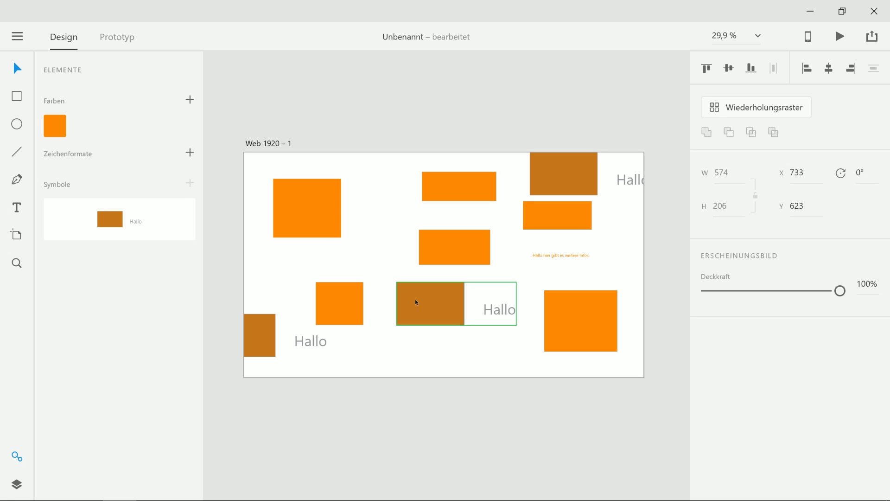
pyautogui.doubleClick(435, 290)
pyautogui.rightClick(62, 129)
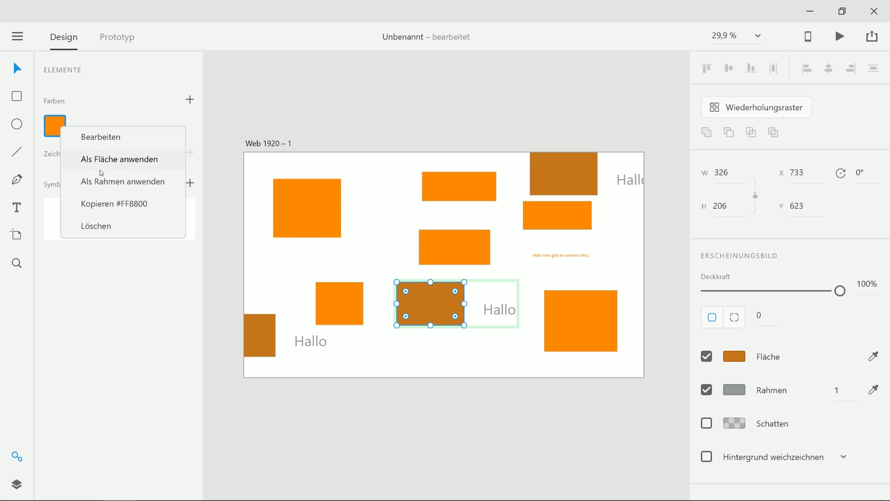
pyautogui.click(119, 179)
pyautogui.click(362, 235)
pyautogui.scroll(10, 433, 297)
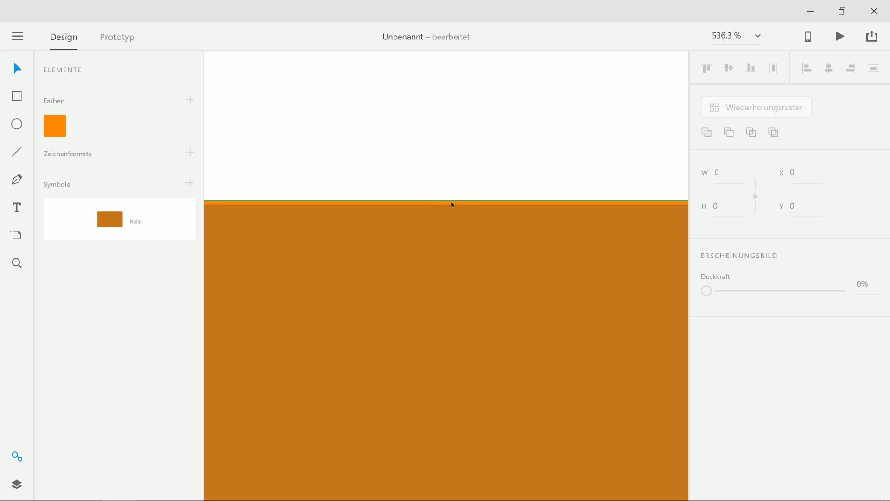
pyautogui.hotkey('ctrl', '0')
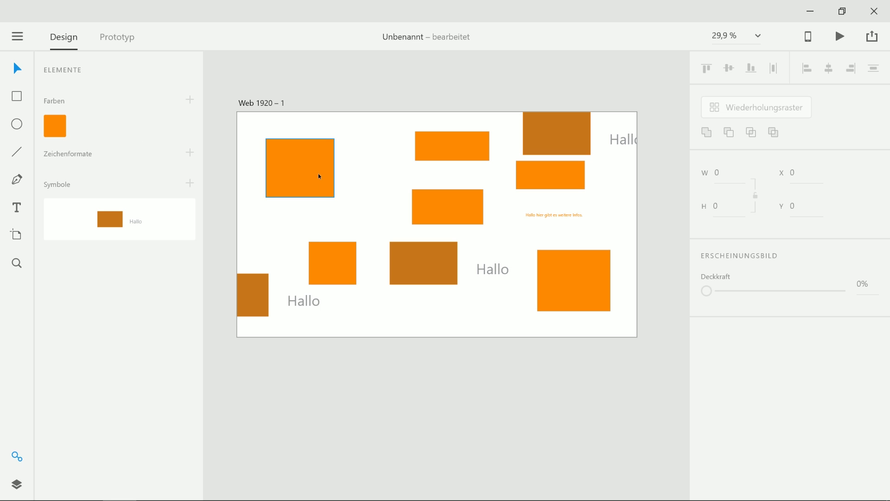
# Apply the saved orange document color as fill to the five other orange rectangles outside the symbols.
pyautogui.click(334, 249)
pyautogui.keyDown('shift'); pyautogui.click(445, 209); pyautogui.keyUp('shift')
pyautogui.keyDown('shift'); pyautogui.click(463, 147); pyautogui.keyUp('shift')
pyautogui.keyDown('shift'); pyautogui.click(538, 171); pyautogui.keyUp('shift')
pyautogui.keyDown('shift'); pyautogui.click(567, 283); pyautogui.keyUp('shift')
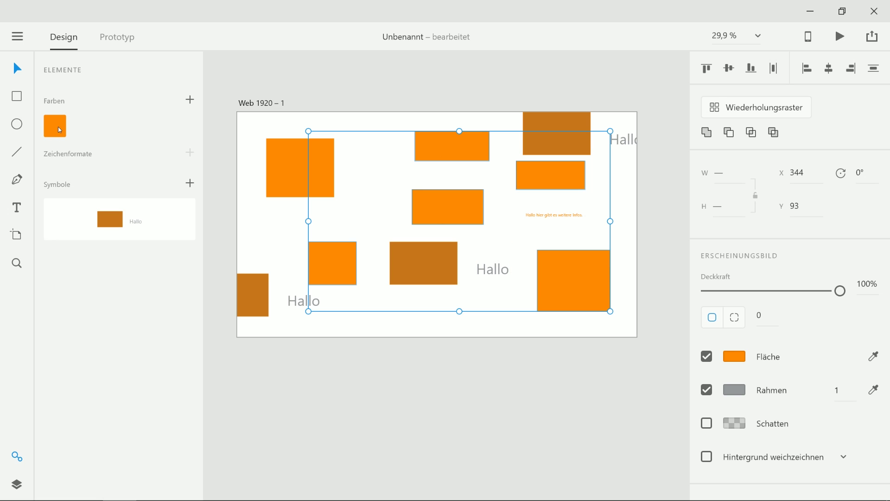
pyautogui.click(275, 127)
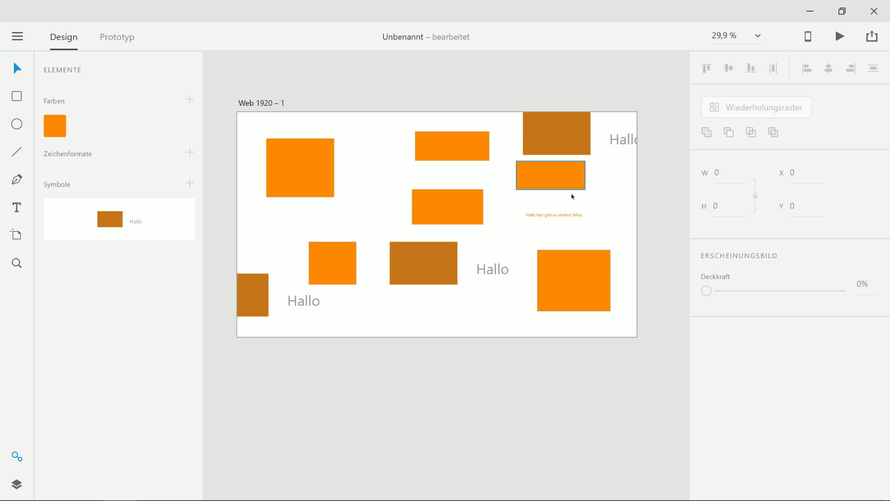
# Edit the saved orange document color to the red-orange #FF3D00.
pyautogui.rightClick(50, 127)
pyautogui.click(72, 134)
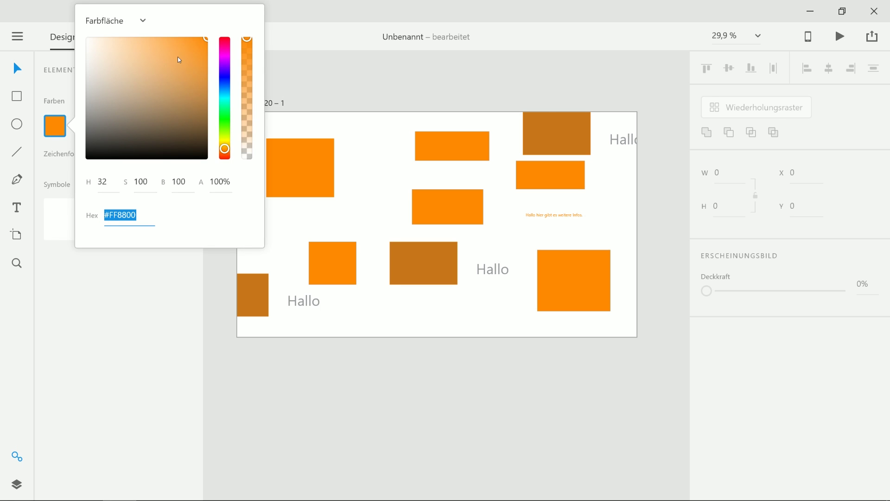
pyautogui.moveTo(225, 149)
pyautogui.mouseDown()
pyautogui.moveTo(231, 54)
pyautogui.moveTo(227, 159)
pyautogui.mouseUp()
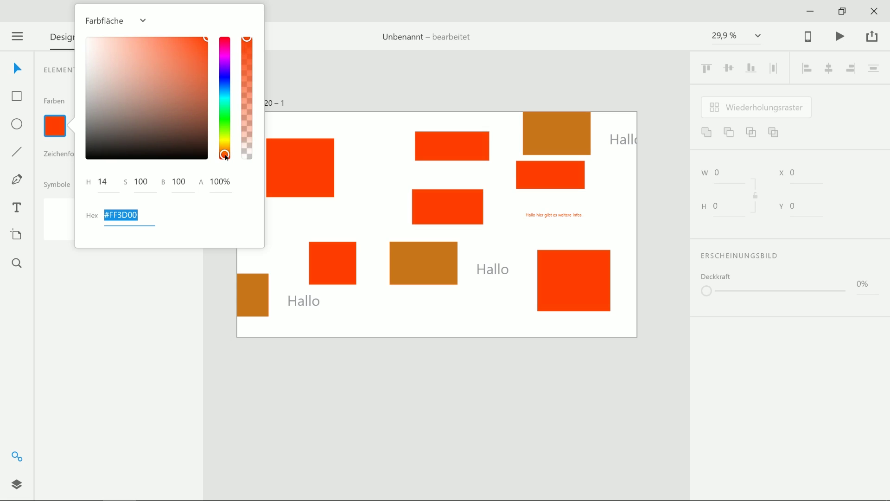
pyautogui.click(295, 132)
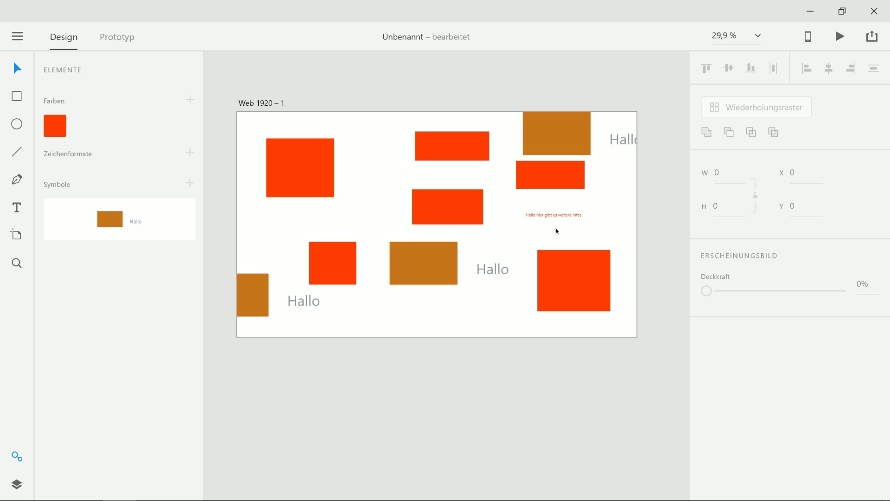
# Set the fill of the text "Hallo hier gibt es weitere Infos." to black #000000.
pyautogui.scroll(1, 565, 215)
pyautogui.scroll(5, 564, 216)
pyautogui.doubleClick(506, 222)
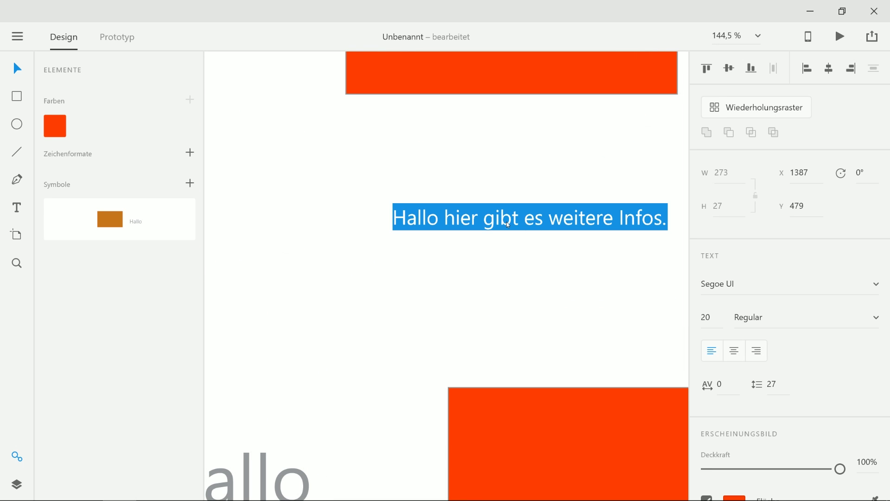
pyautogui.scroll(-3, 782, 403)
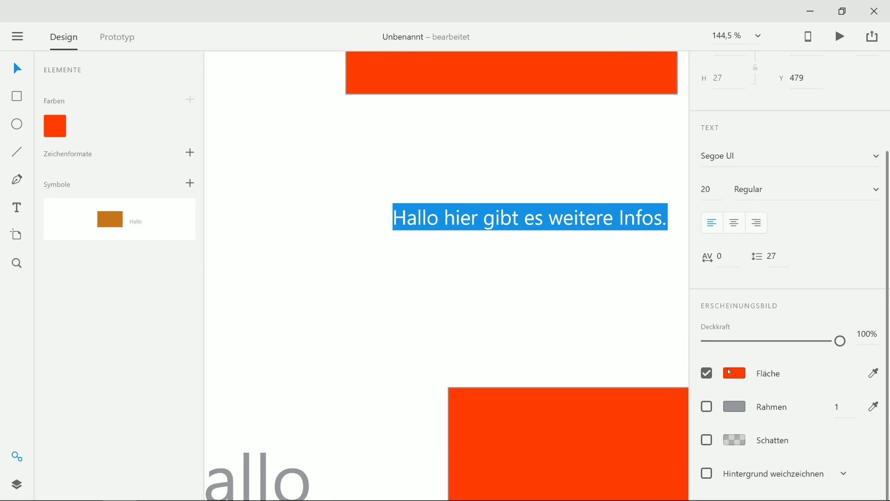
pyautogui.click(735, 374)
pyautogui.moveTo(618, 306); pyautogui.dragTo(487, 394)
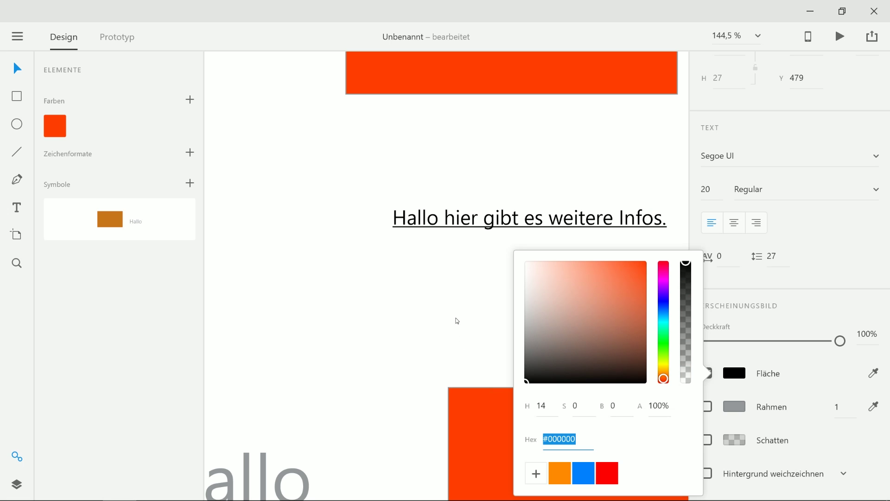
pyautogui.click(455, 291)
# Color only the word "hier" in the info text with the saved red-orange document color.
pyautogui.doubleClick(559, 226)
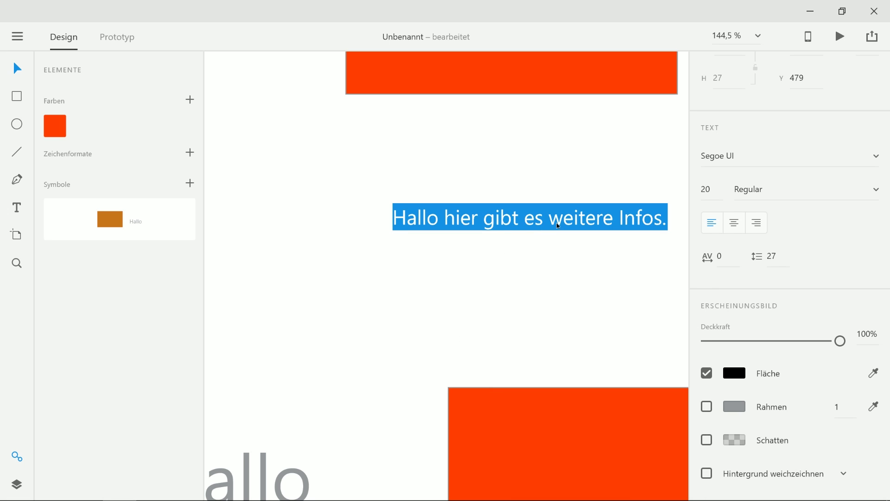
pyautogui.doubleClick(473, 214)
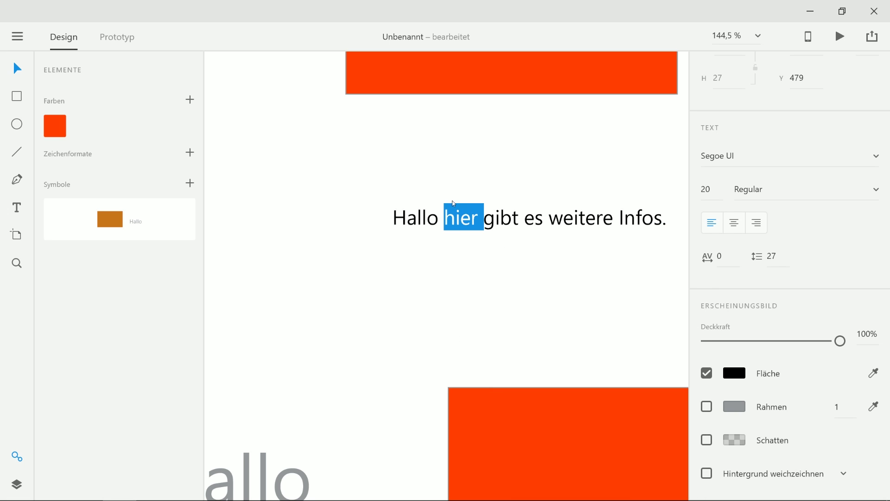
pyautogui.click(56, 124)
pyautogui.press('Escape')
# Edit the saved document color to blue #0080FF and check the word "hier" in the info text up close.
pyautogui.scroll(-3, 257, 127)
pyautogui.scroll(-2, 487, 207)
pyautogui.scroll(-2, 485, 203)
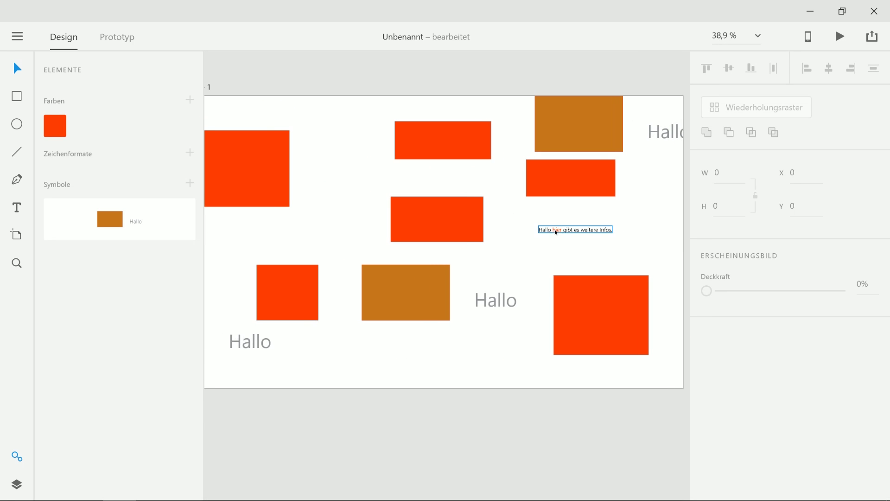
pyautogui.rightClick(60, 123)
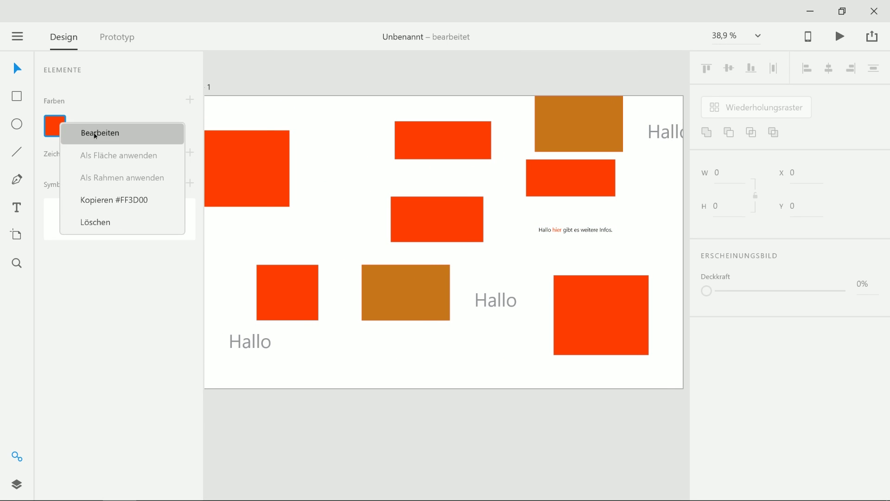
pyautogui.click(95, 134)
pyautogui.moveTo(225, 81); pyautogui.dragTo(224, 89)
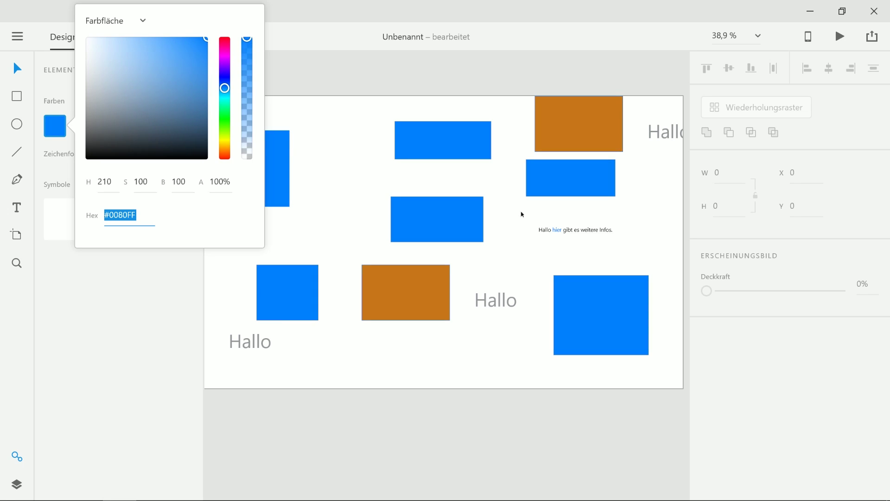
pyautogui.scroll(15, 557, 231)
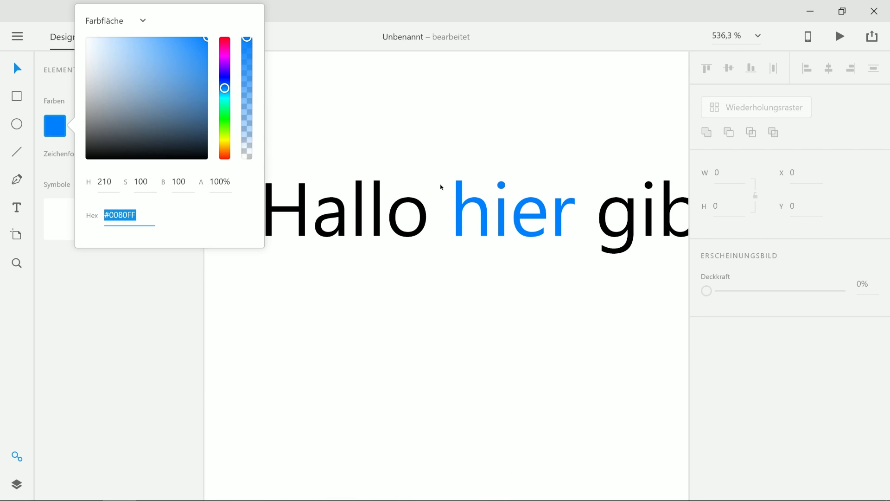
pyautogui.scroll(-15, 503, 206)
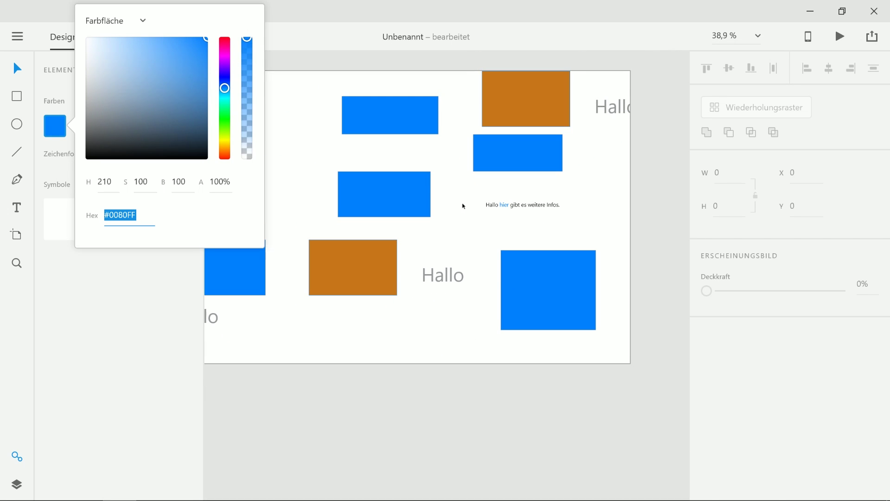
pyautogui.moveTo(463, 204)
pyautogui.mouseDown()
pyautogui.moveTo(527, 228)
pyautogui.moveTo(453, 219)
pyautogui.mouseUp()
# Fill the rectangle inside the original "Hallo" symbol with the saved blue document color.
pyautogui.scroll(-3, 533, 210)
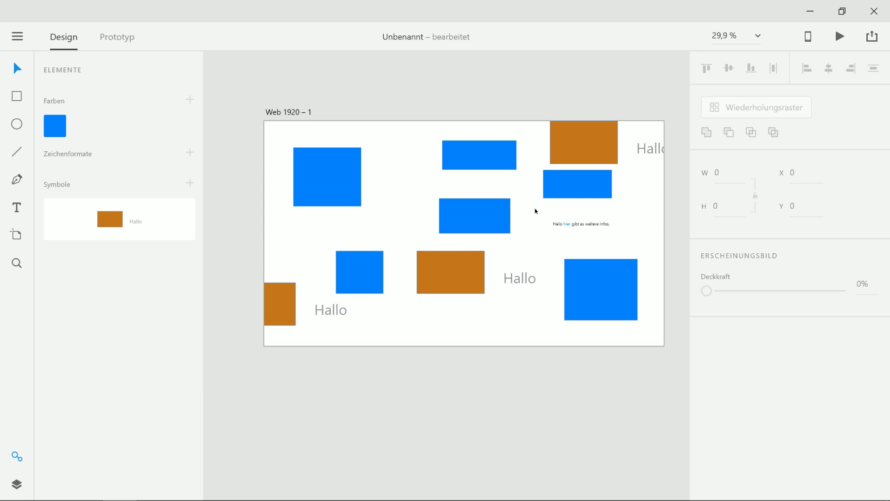
pyautogui.moveTo(536, 211); pyautogui.dragTo(526, 221)
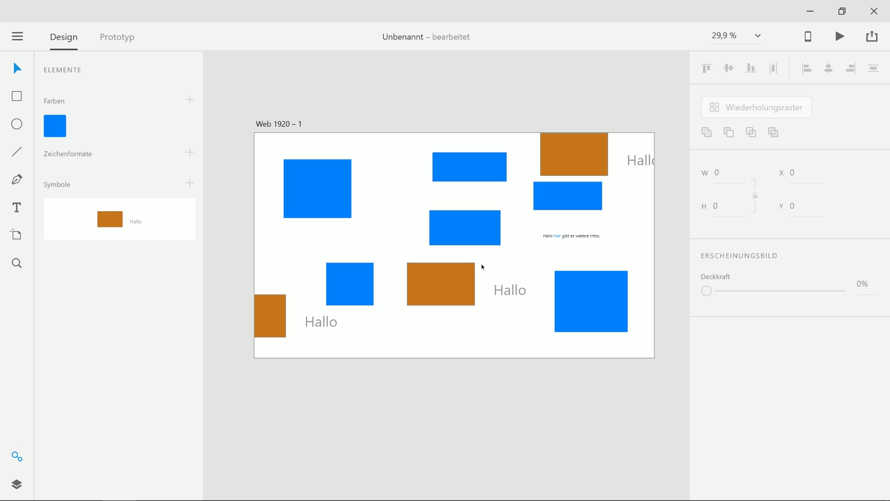
pyautogui.doubleClick(457, 277)
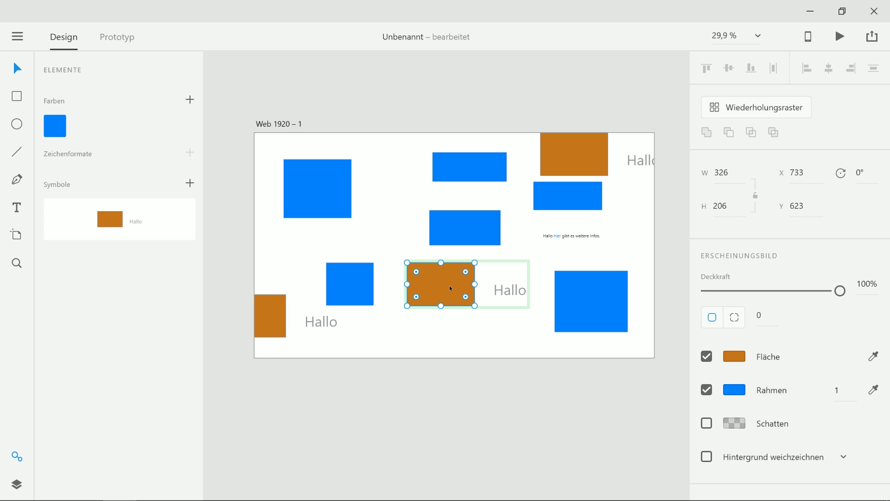
pyautogui.click(62, 129)
pyautogui.click(278, 251)
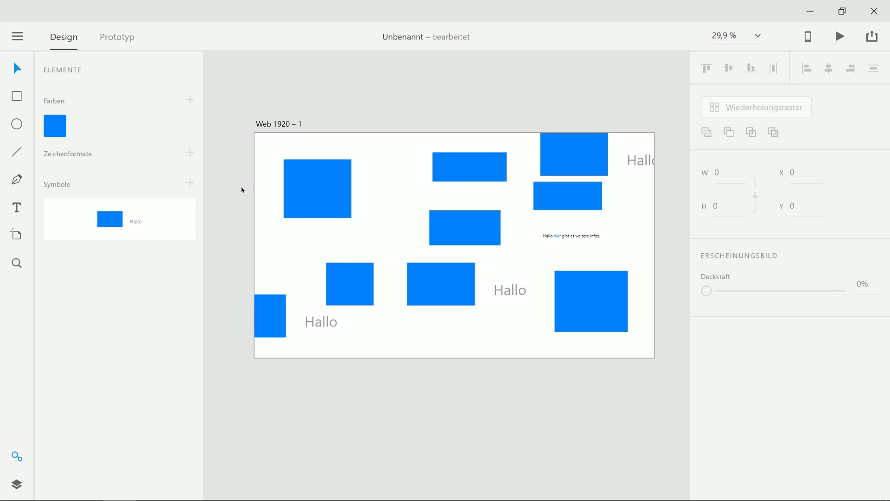
# Edit the saved blue document color to the darker, muted blue #25609A.
pyautogui.rightClick(49, 126)
pyautogui.click(75, 135)
pyautogui.moveTo(185, 74)
pyautogui.mouseDown()
pyautogui.moveTo(137, 108)
pyautogui.moveTo(179, 85)
pyautogui.mouseUp()
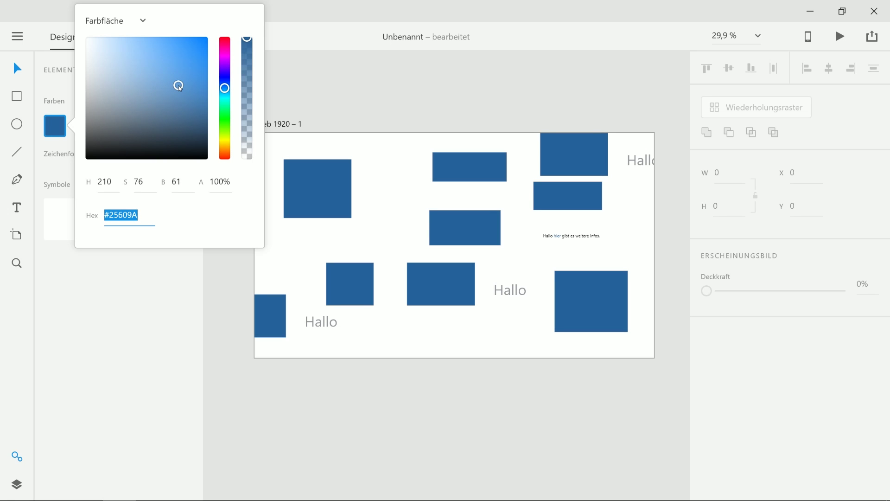
# Update all symbols from the original "Hallo" symbol near the artboard's center.
pyautogui.rightClick(451, 284)
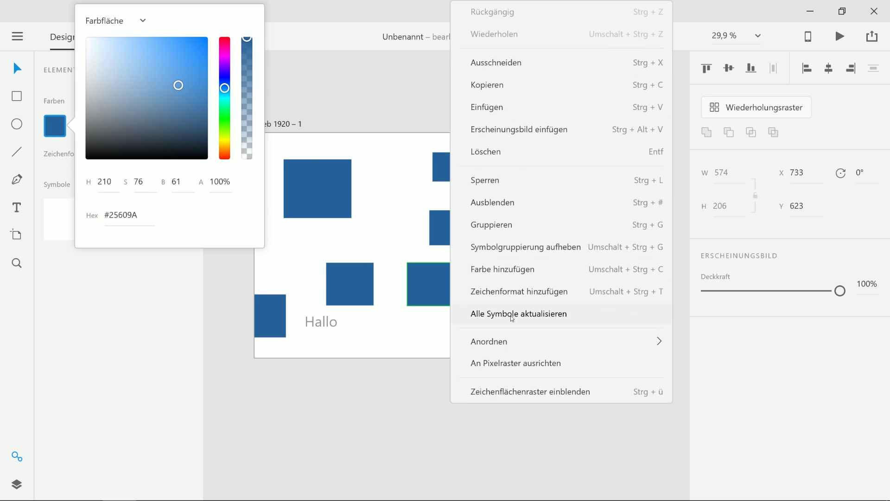
pyautogui.click(512, 318)
pyautogui.click(472, 333)
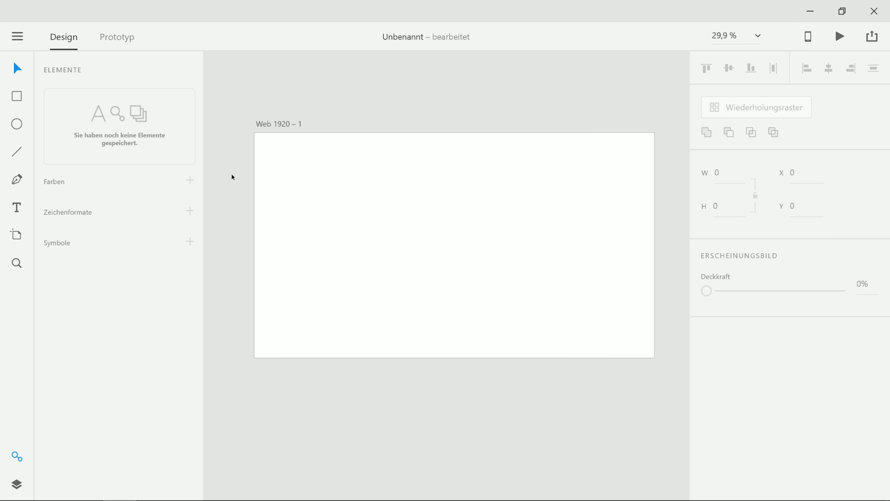
# Add the text "Hallo" to the empty artboard, enlarge it to font size 292 and place it at the upper left.
pyautogui.press('t')
pyautogui.click(363, 188)
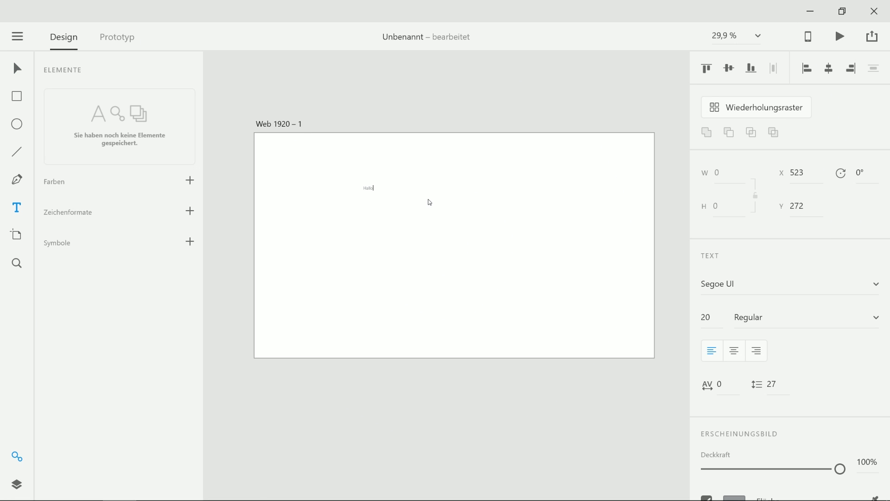
pyautogui.click(4, 61)
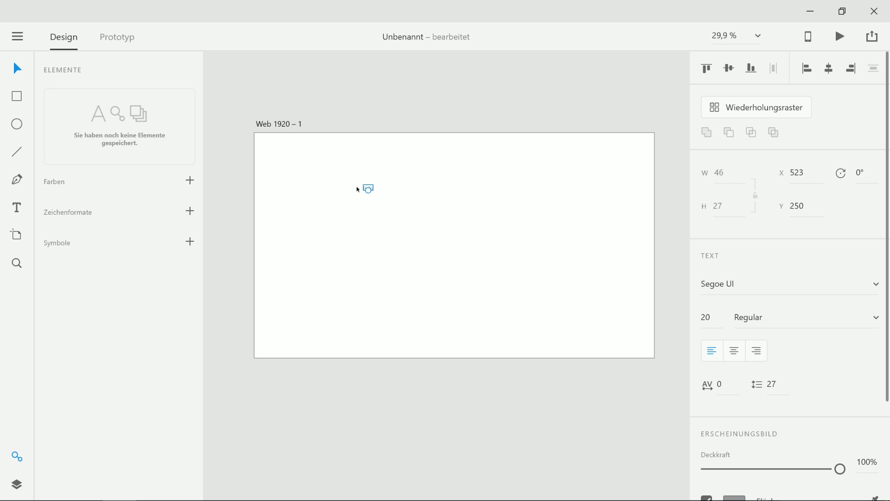
pyautogui.moveTo(368, 190); pyautogui.dragTo(368, 264)
pyautogui.moveTo(389, 231); pyautogui.dragTo(367, 183)
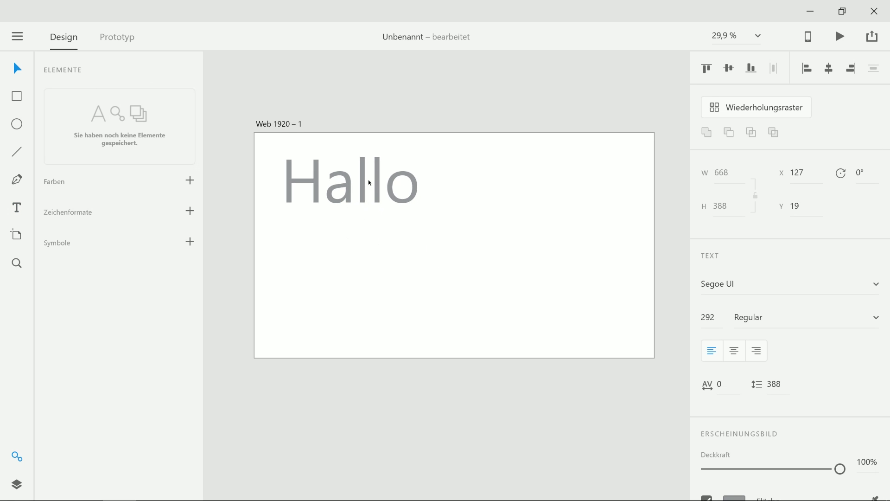
# Change the font of the large "Hallo" text to Roboto.
pyautogui.scroll(-3, 712, 279)
pyautogui.click(758, 153)
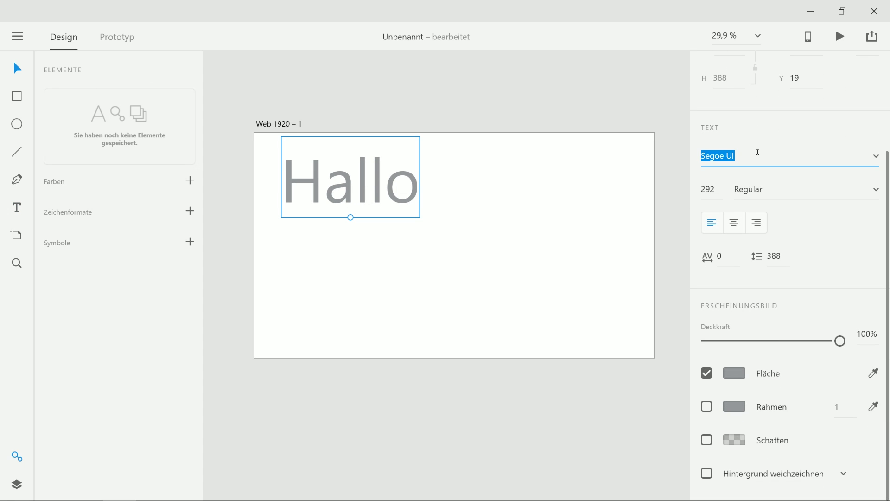
pyautogui.write('Lato')
pyautogui.press('BackSpace')
pyautogui.press('BackSpace')
pyautogui.press('BackSpace')
pyautogui.press('BackSpace')
pyautogui.write('Roboto')
pyautogui.press('Return')
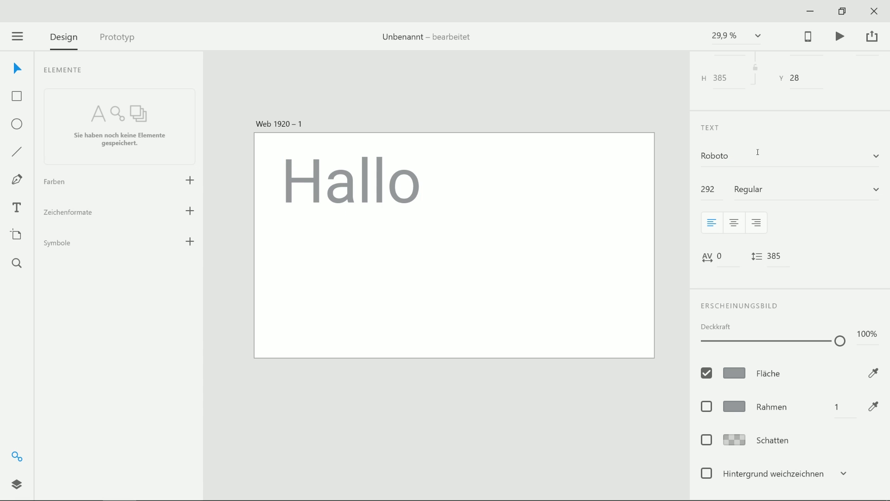
# Set the large "Hallo" text to the Medium weight and center its alignment.
pyautogui.click(875, 190)
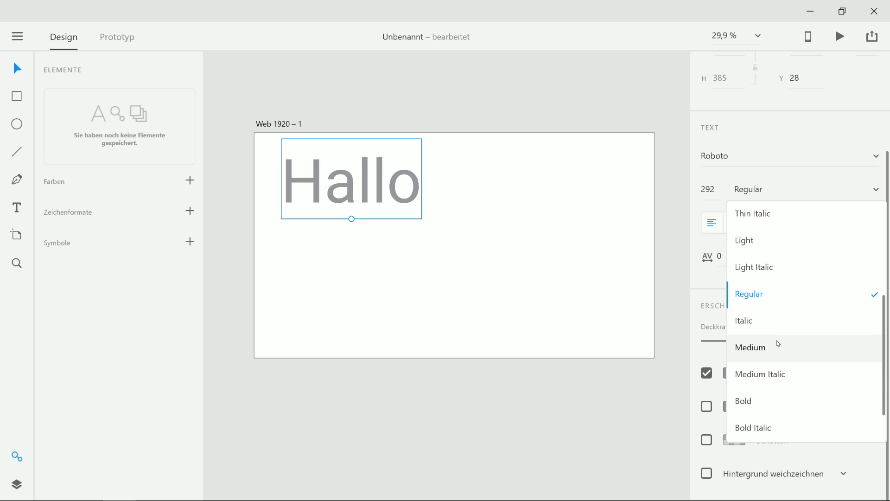
pyautogui.click(757, 356)
pyautogui.click(743, 228)
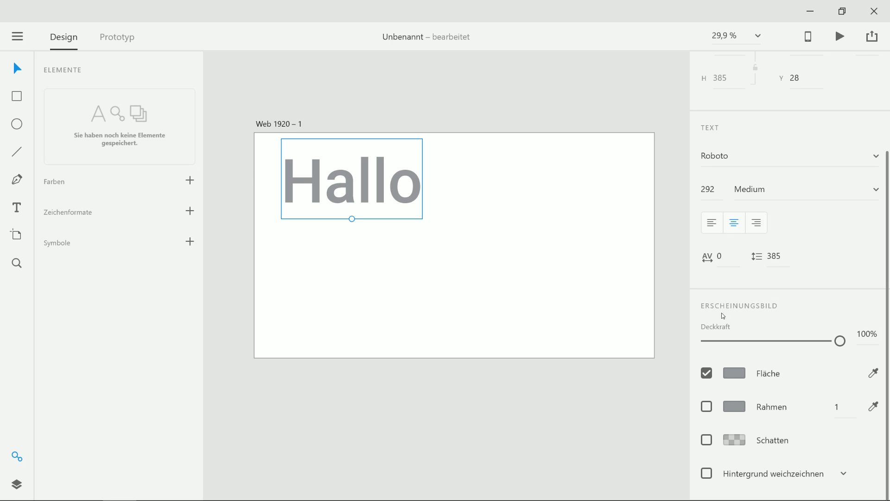
# Change the fill of the large "Hallo" text to a medium light blue.
pyautogui.click(737, 372)
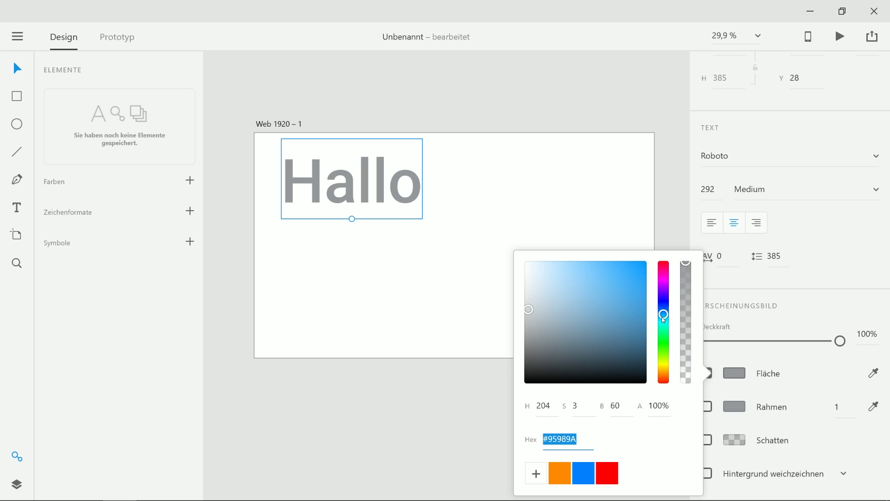
pyautogui.click(570, 305)
pyautogui.moveTo(570, 306); pyautogui.dragTo(603, 278)
pyautogui.click(548, 182)
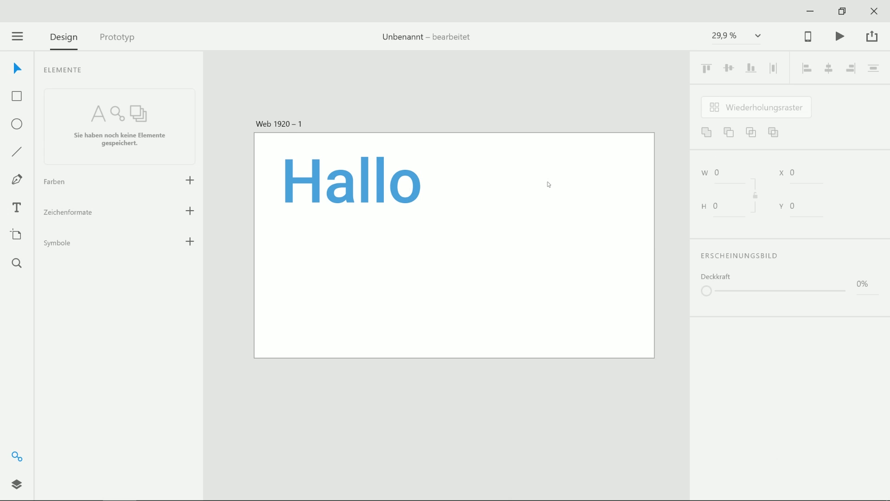
pyautogui.click(374, 182)
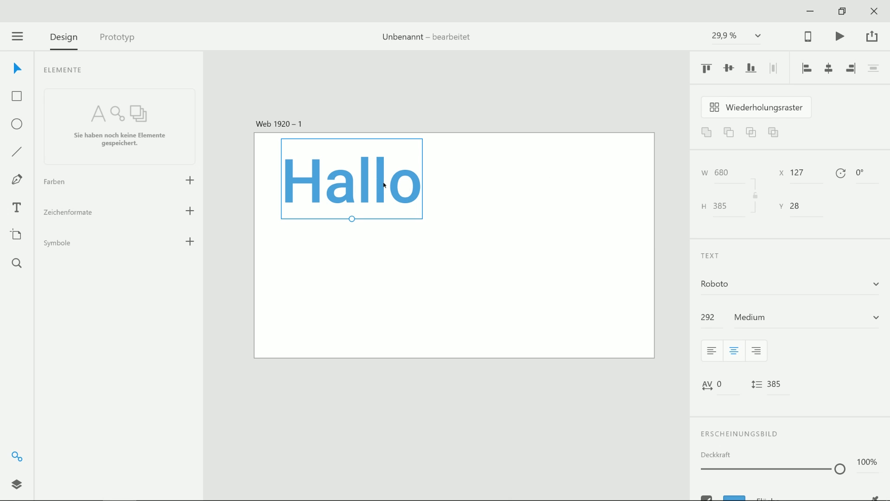
pyautogui.moveTo(385, 186); pyautogui.dragTo(535, 270)
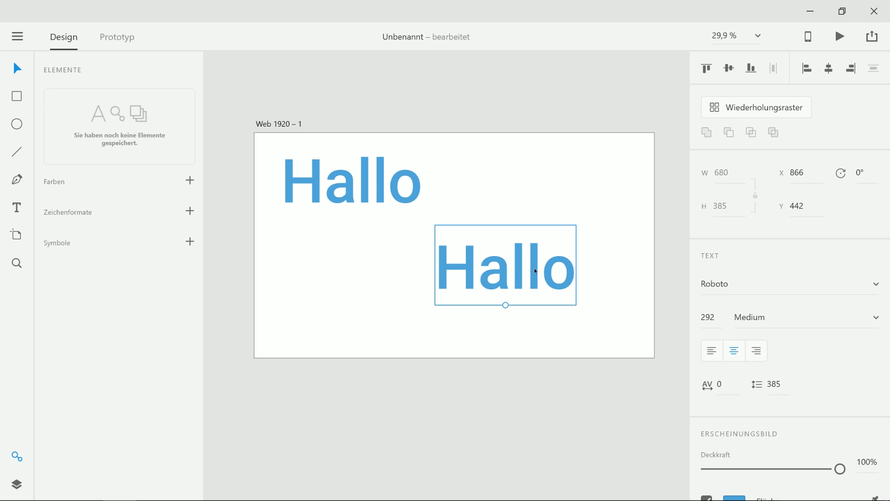
pyautogui.press('Delete')
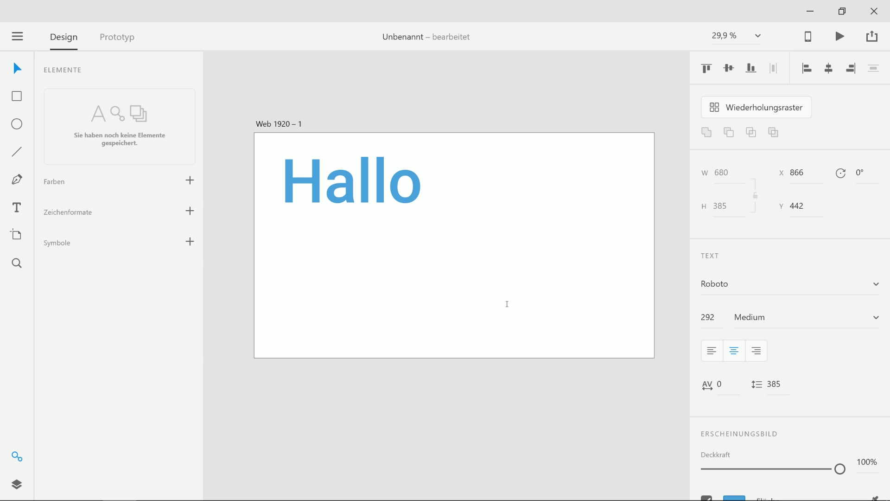
pyautogui.hotkey('ctrl', 'z')
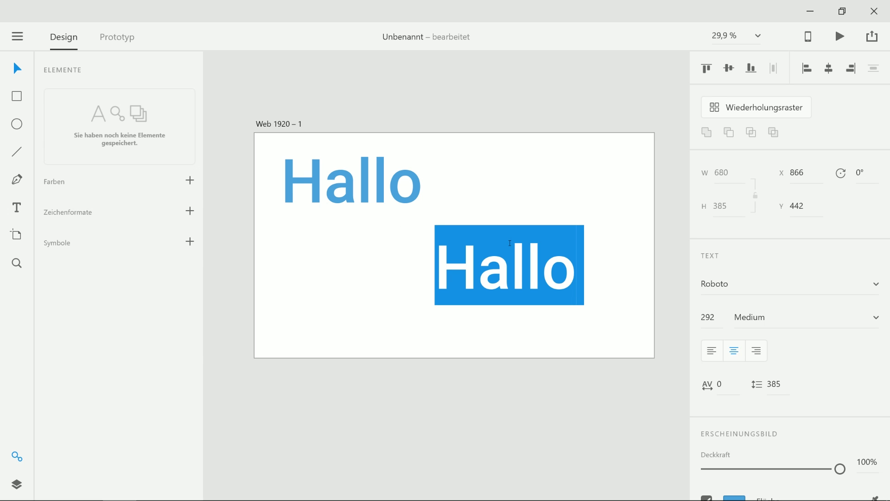
pyautogui.press('Delete')
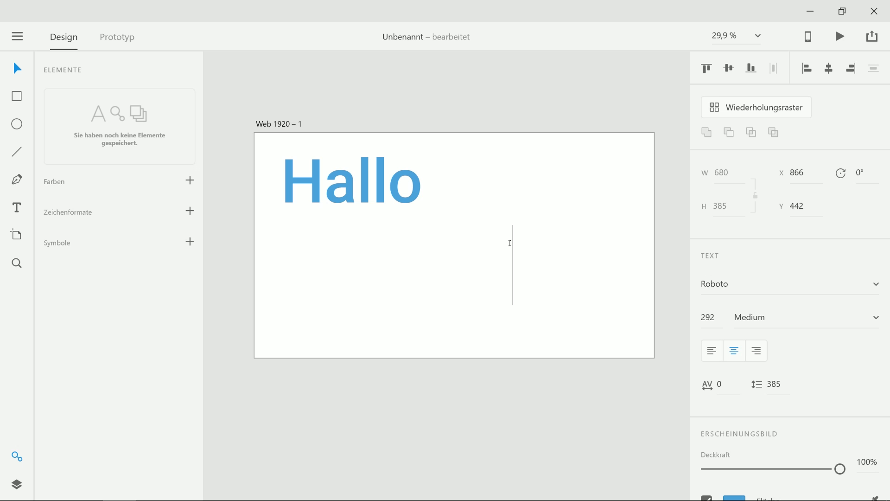
pyautogui.click(583, 209)
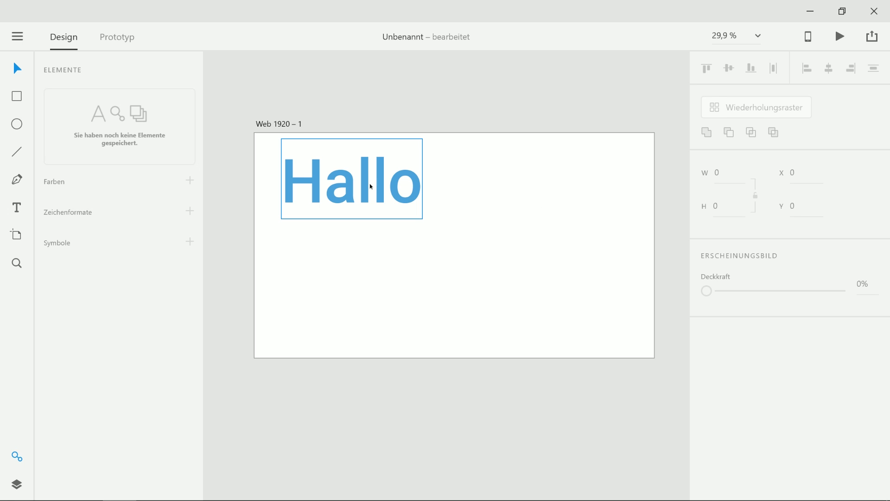
# Add the text "Hier finden Sie mehr Informationen" below the large "Hallo" text.
pyautogui.press('t')
pyautogui.click(382, 250)
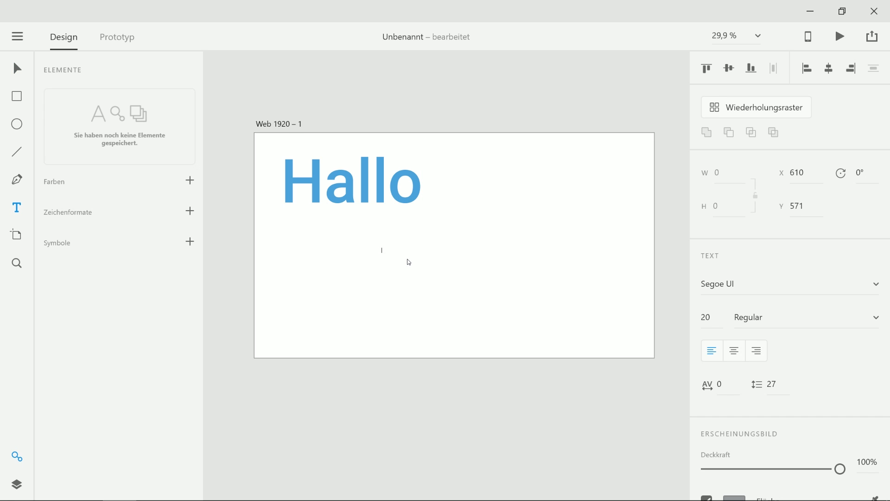
pyautogui.write('Hier finden Sie mehr Informationen')
pyautogui.press('Escape')
pyautogui.scroll(5, 434, 256)
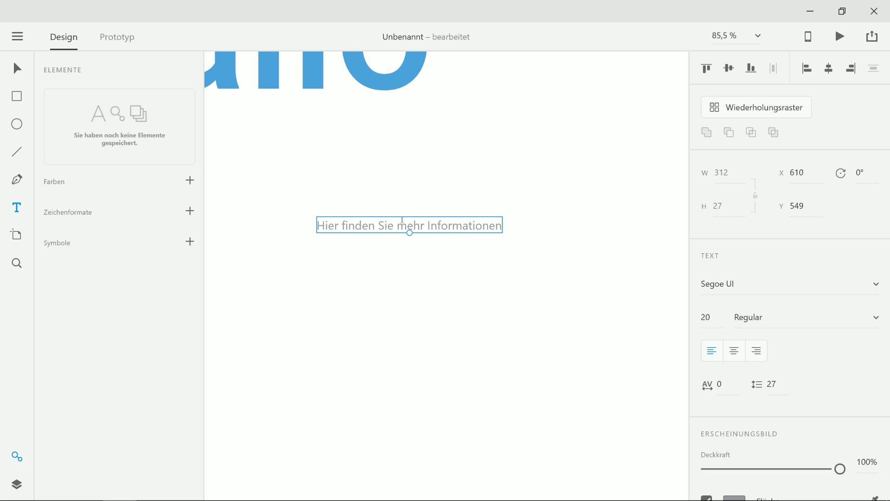
# Change the font of the "Hier finden Sie mehr Informationen" line to Roboto and its size to 16.
pyautogui.click(17, 69)
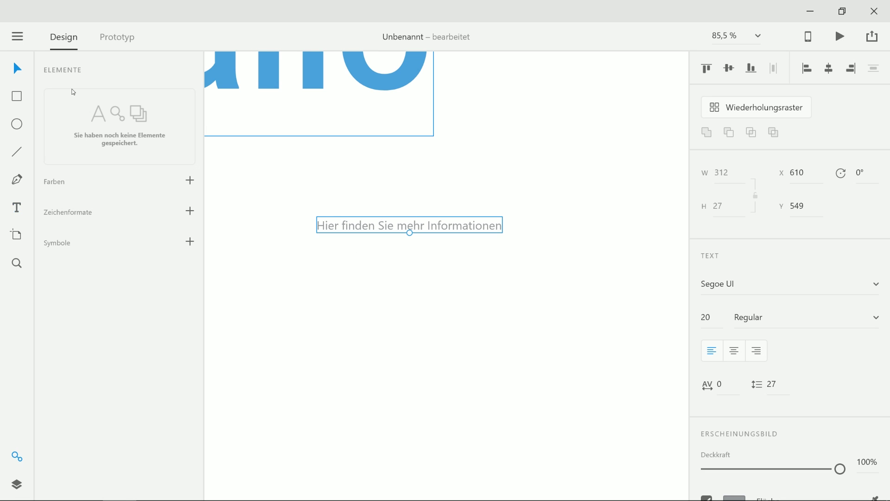
pyautogui.click(332, 189)
pyautogui.click(358, 223)
pyautogui.click(742, 280)
pyautogui.write('Robo')
pyautogui.press('Return')
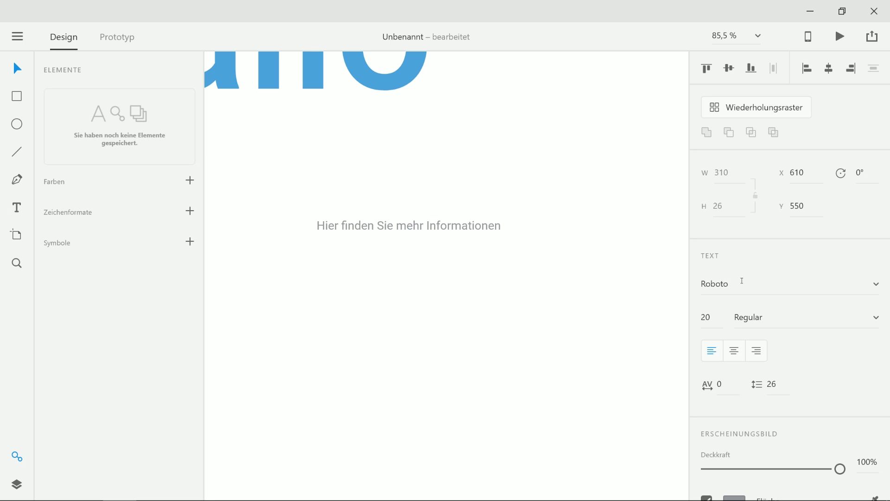
pyautogui.click(713, 315)
pyautogui.write('16')
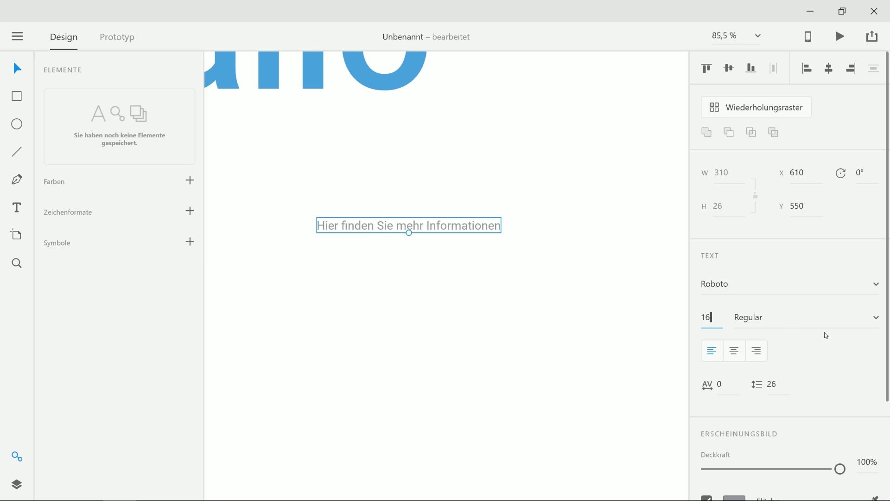
pyautogui.press('Return')
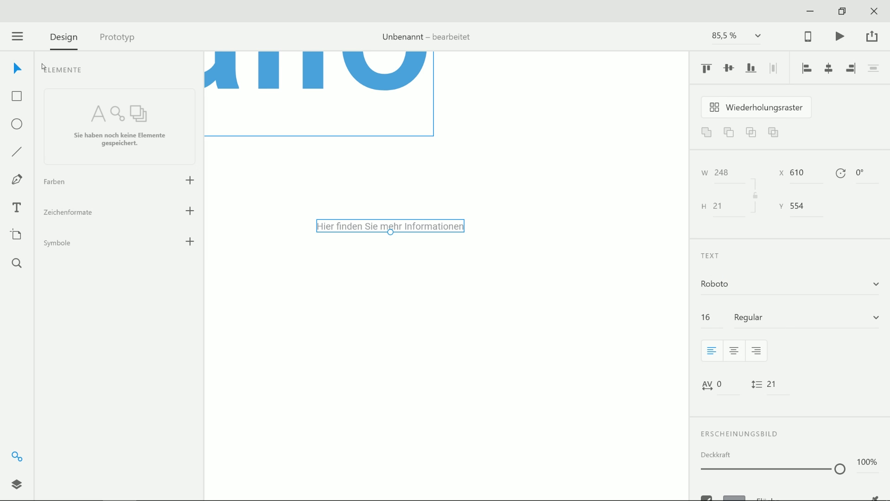
# Save the formatting of the "Hier finden Sie mehr Informationen" line as a character style.
pyautogui.hscroll(-3, 453, 210)
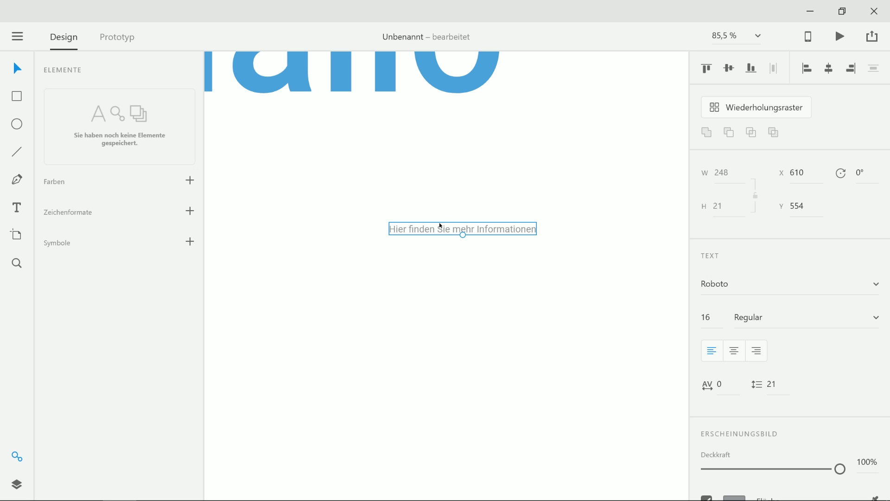
pyautogui.click(191, 211)
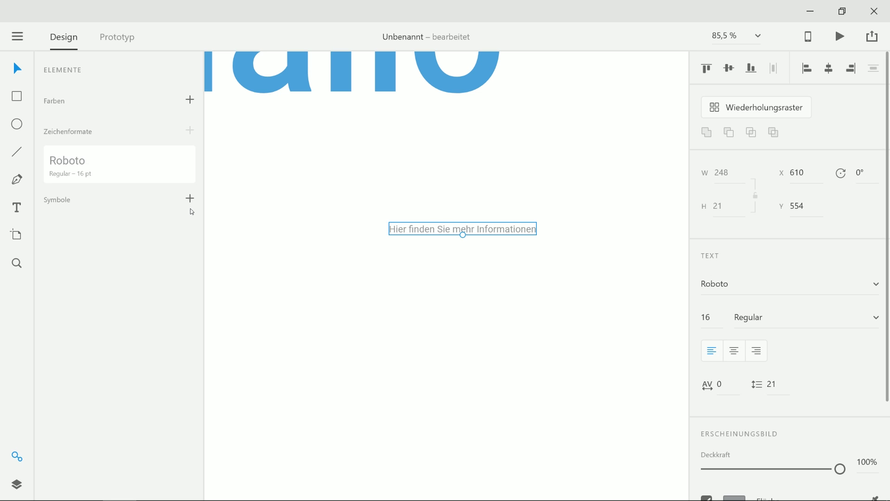
pyautogui.click(359, 258)
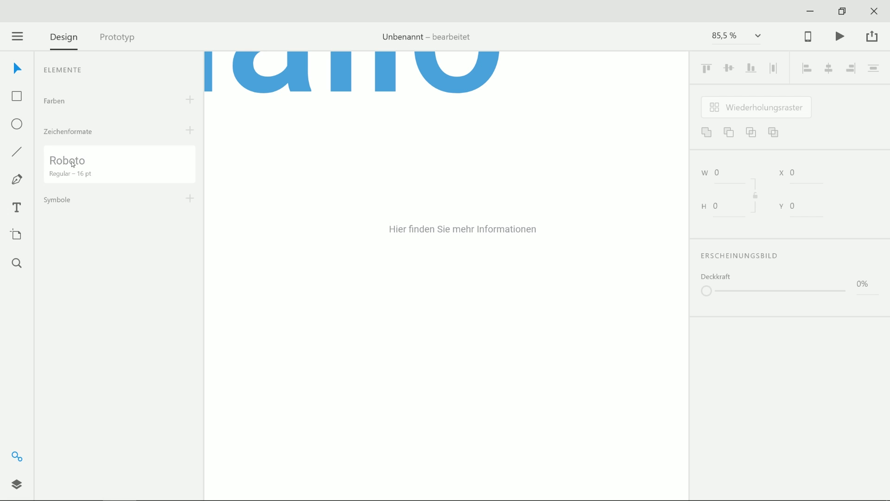
# Add the placeholder texts "asdasdasdasdasd" below and "asdasdasdasd" above the information line.
pyautogui.press('t')
pyautogui.click(361, 309)
pyautogui.write('as')
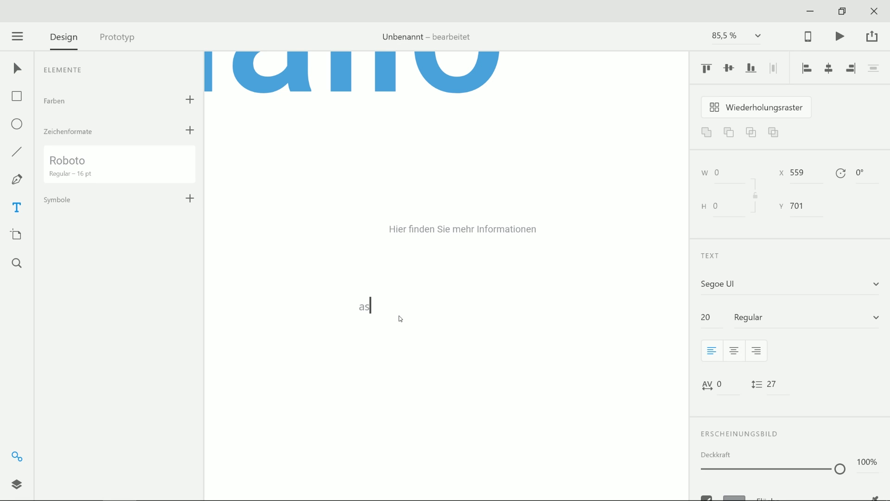
pyautogui.write('dasdasdasdasd')
pyautogui.press('Escape')
pyautogui.press('t')
pyautogui.click(437, 154)
pyautogui.write('asdasdasdasd')
pyautogui.press('Escape')
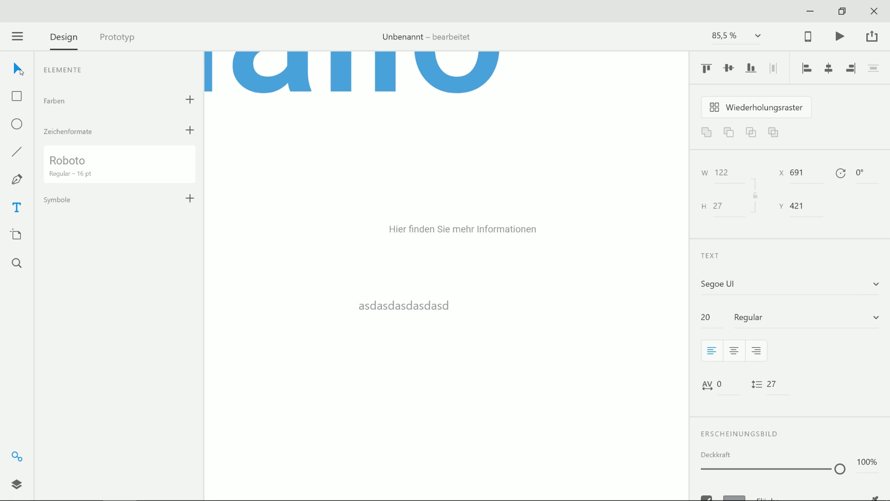
# Apply the saved Roboto Regular 16 pt character style to all four texts on the artboard.
pyautogui.keyDown('ctrl'); pyautogui.scroll(-3, 346, 201); pyautogui.keyUp('ctrl')
pyautogui.scroll(2, 380, 203)
pyautogui.hscroll(-2, 379, 203)
pyautogui.moveTo(280, 84); pyautogui.dragTo(555, 345)
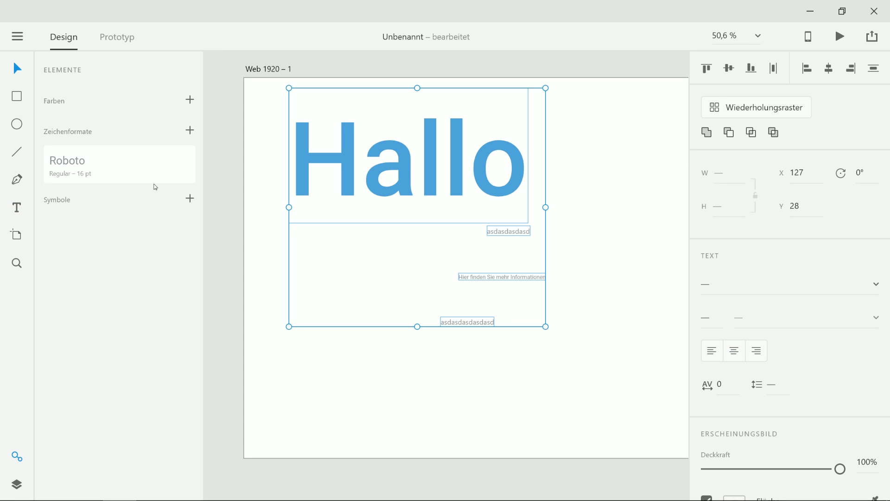
pyautogui.click(133, 172)
pyautogui.click(310, 224)
pyautogui.keyDown('ctrl'); pyautogui.scroll(3, 529, 242); pyautogui.keyUp('ctrl')
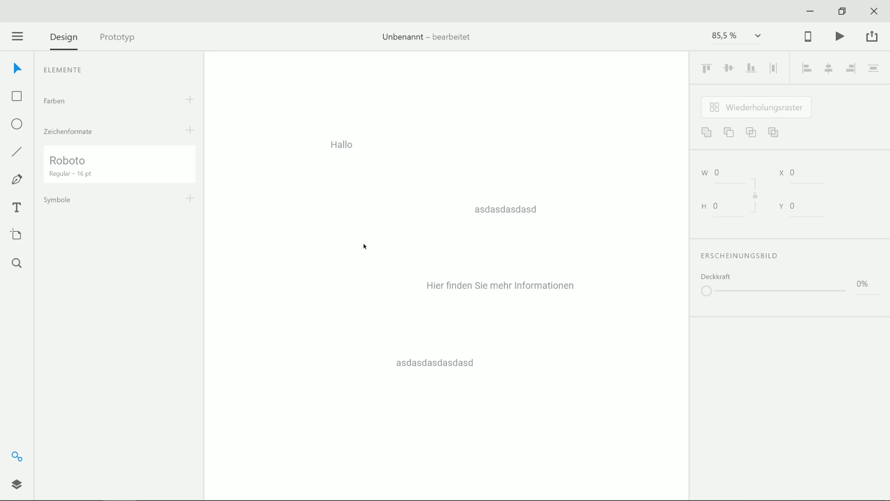
# Edit the saved Roboto character style and shift its color hue to green.
pyautogui.rightClick(86, 168)
pyautogui.click(116, 175)
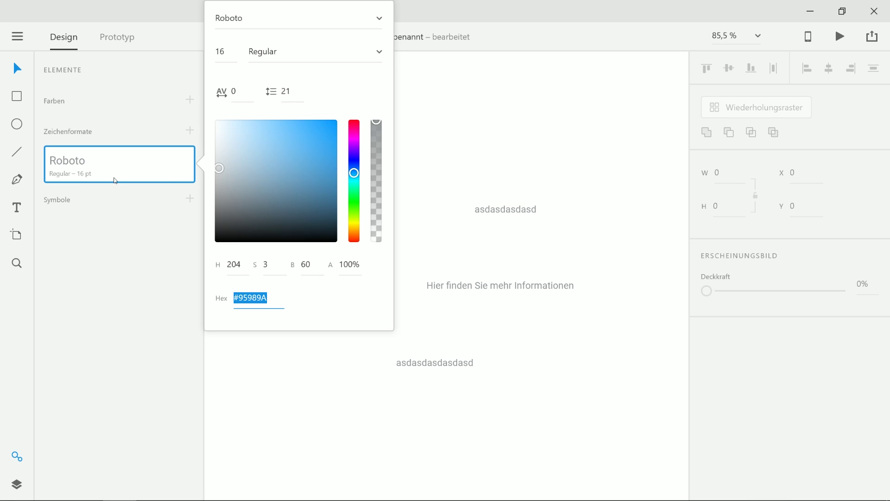
pyautogui.click(354, 152)
pyautogui.moveTo(353, 152); pyautogui.dragTo(354, 201)
pyautogui.click(443, 186)
# Select all four texts and edit their Roboto character style's color to a clearly saturated green.
pyautogui.moveTo(286, 118); pyautogui.dragTo(568, 399)
pyautogui.rightClick(114, 168)
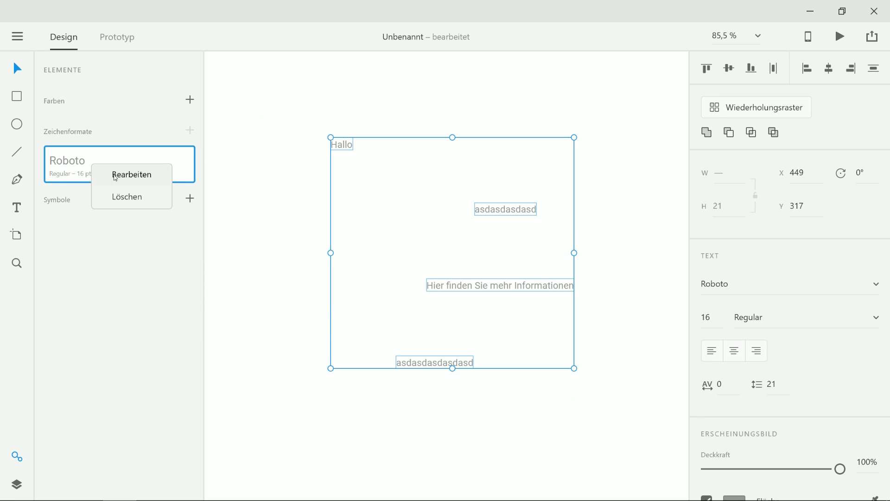
pyautogui.click(132, 173)
pyautogui.click(286, 168)
pyautogui.moveTo(291, 168); pyautogui.dragTo(300, 139)
pyautogui.click(447, 107)
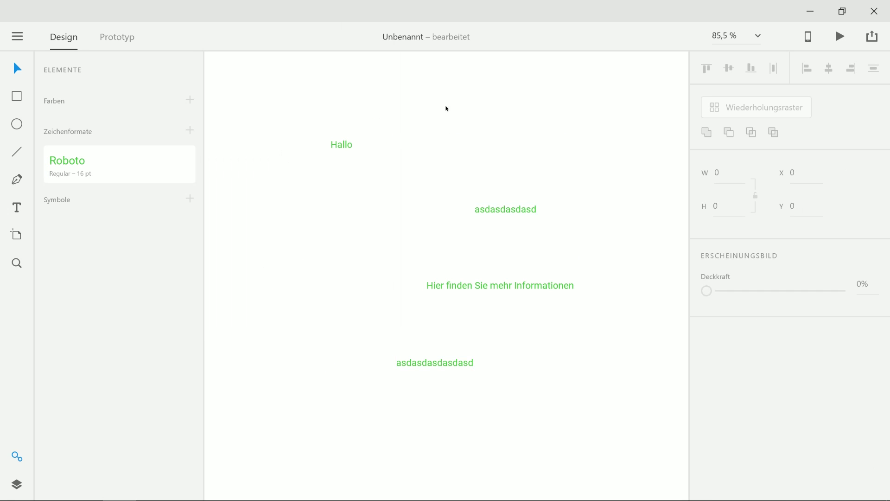
# Edit the Roboto character style's color again, making it brighter and more saturated.
pyautogui.rightClick(139, 163)
pyautogui.click(157, 171)
pyautogui.moveTo(243, 185)
pyautogui.mouseDown()
pyautogui.moveTo(308, 135)
pyautogui.moveTo(322, 110)
pyautogui.mouseUp()
pyautogui.click(457, 101)
# Edit the saved Roboto character style, setting its color to the muted gray-blue #687D82 and its font to Rockwell.
pyautogui.rightClick(141, 161)
pyautogui.click(157, 171)
pyautogui.click(354, 176)
pyautogui.moveTo(299, 169); pyautogui.dragTo(239, 182)
pyautogui.click(381, 20)
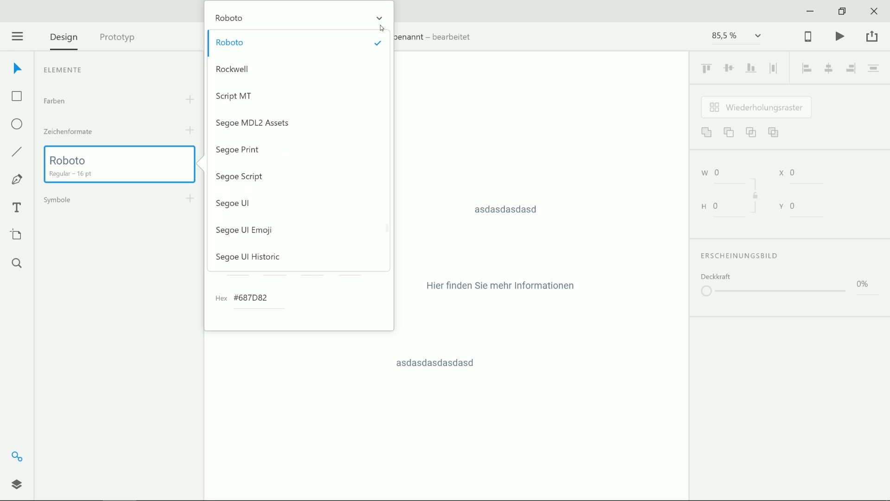
pyautogui.click(273, 65)
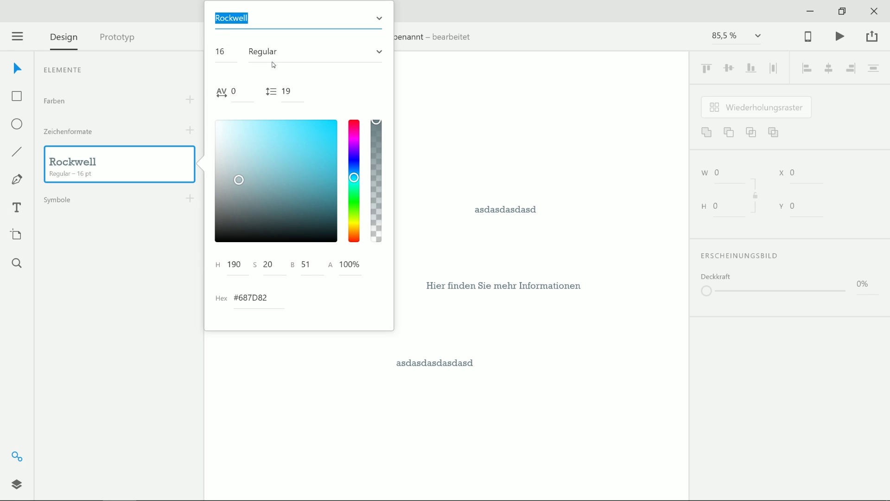
pyautogui.click(581, 132)
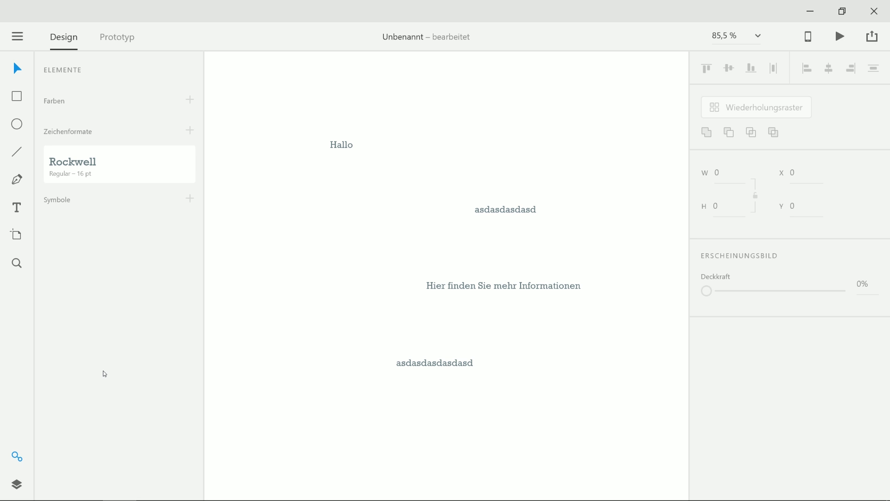
# Color only the word "Hier" in the information line red #FF0000 and save its formatting as a second character style.
pyautogui.click(459, 285)
pyautogui.doubleClick(455, 285)
pyautogui.doubleClick(439, 284)
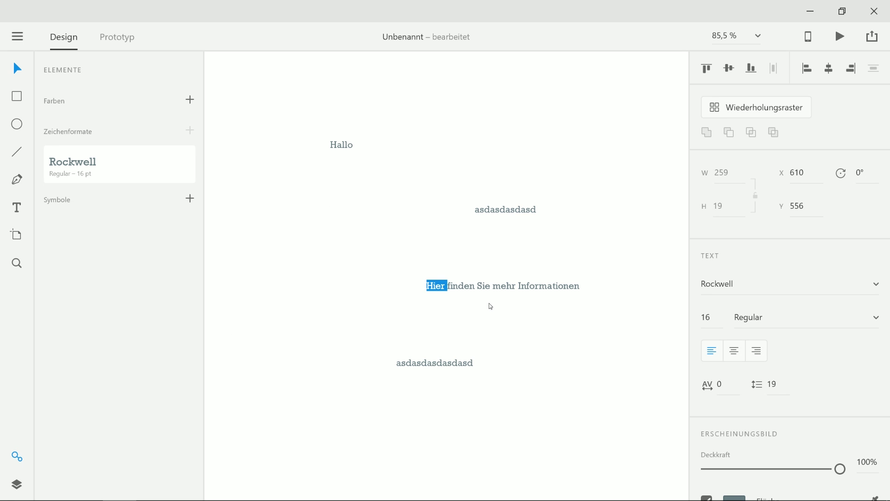
pyautogui.scroll(-3, 742, 371)
pyautogui.click(738, 376)
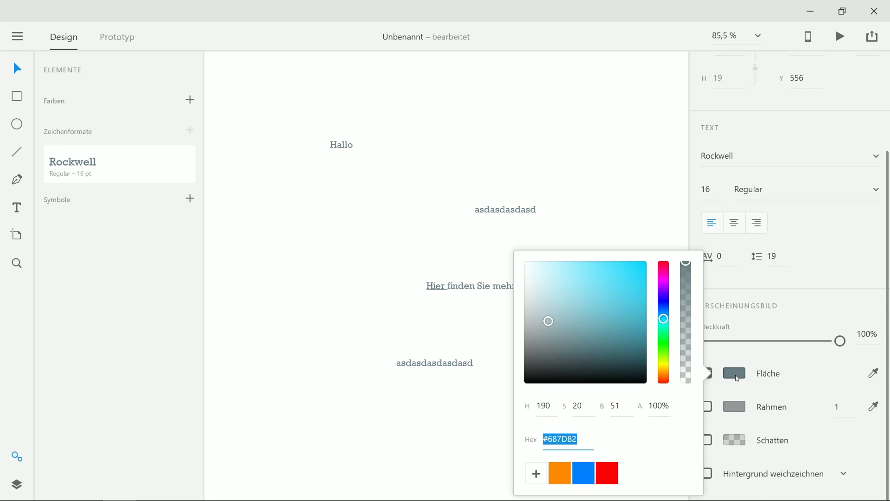
pyautogui.moveTo(670, 284); pyautogui.dragTo(666, 255)
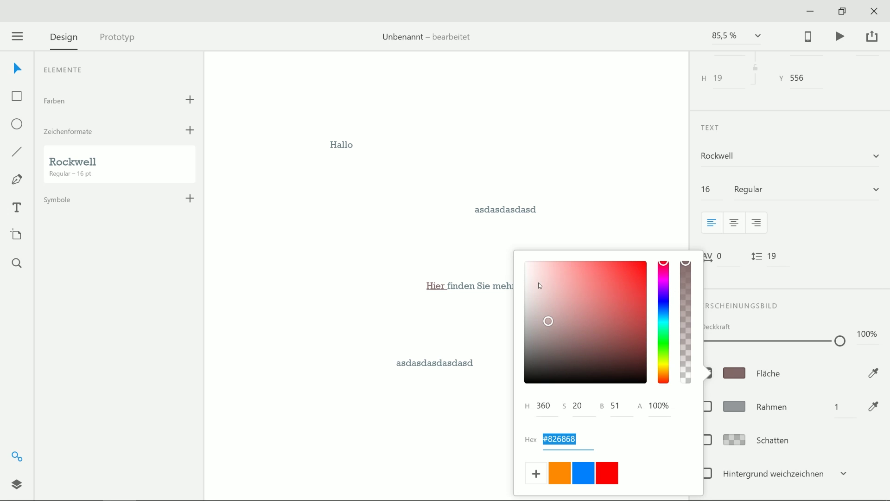
pyautogui.press('Escape')
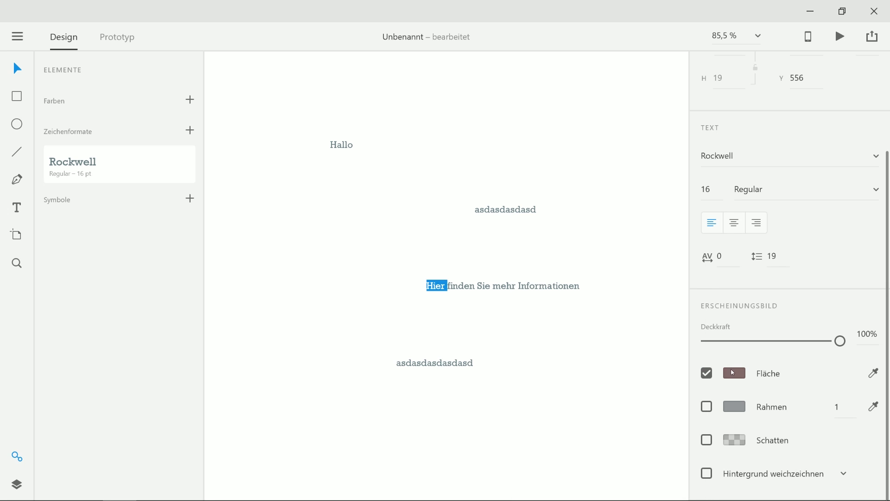
pyautogui.click(735, 373)
pyautogui.click(607, 473)
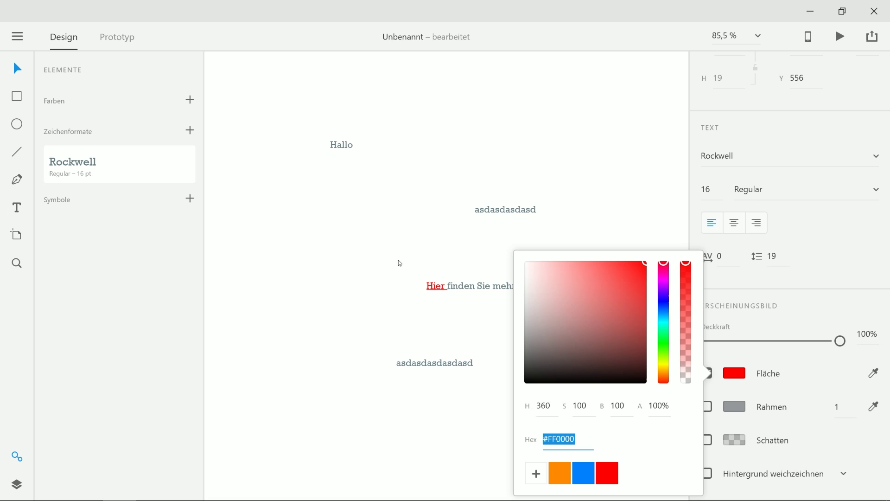
pyautogui.click(190, 130)
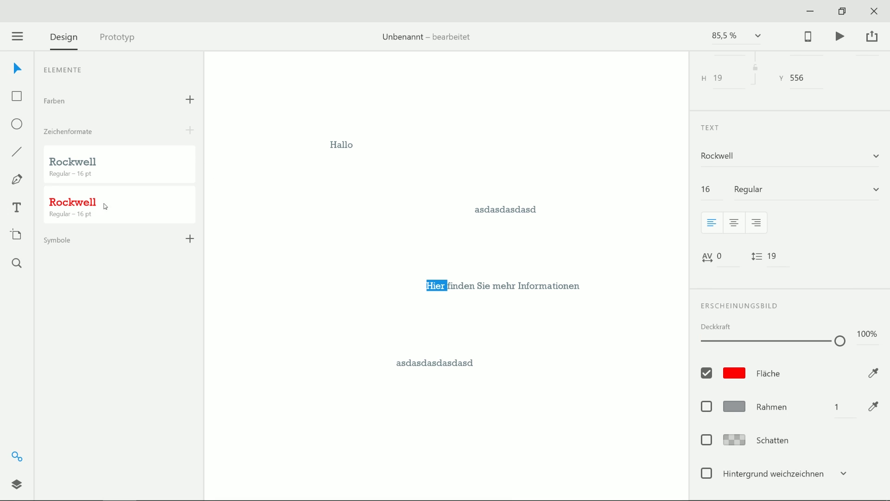
# Apply the red Rockwell character style to the word "Hier" in the information line and deselect the text.
pyautogui.click(82, 206)
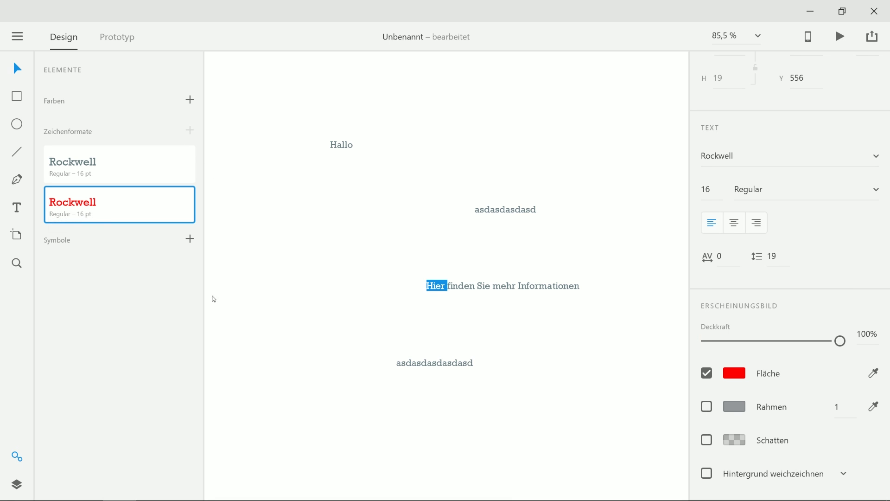
pyautogui.press('Escape')
pyautogui.click(234, 225)
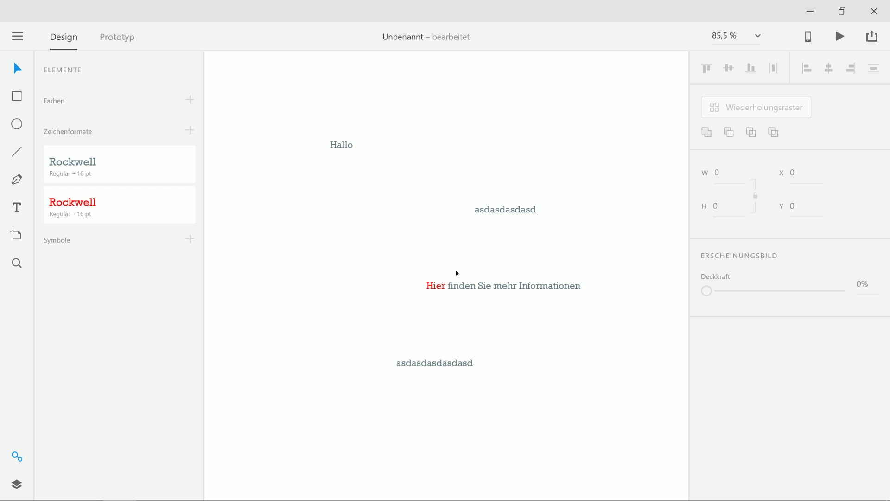
# Edit the red Rockwell character style, setting its font weight to Bold.
pyautogui.rightClick(146, 215)
pyautogui.click(184, 225)
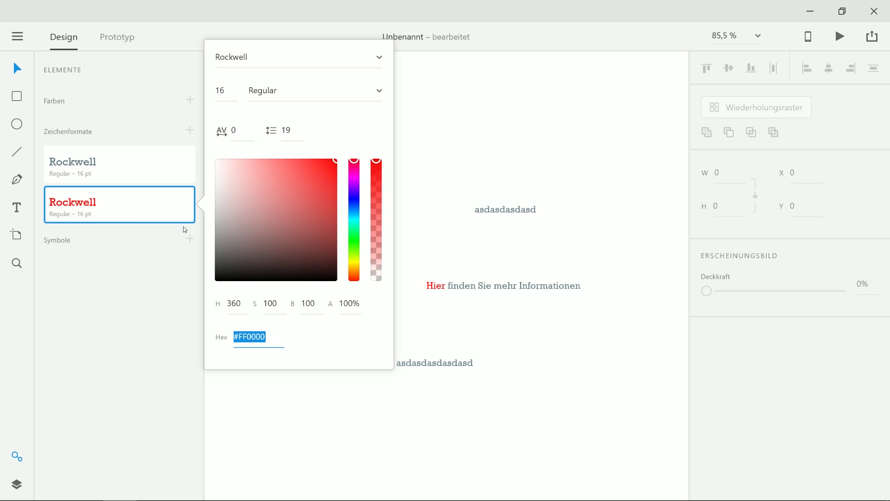
pyautogui.click(363, 101)
pyautogui.click(301, 217)
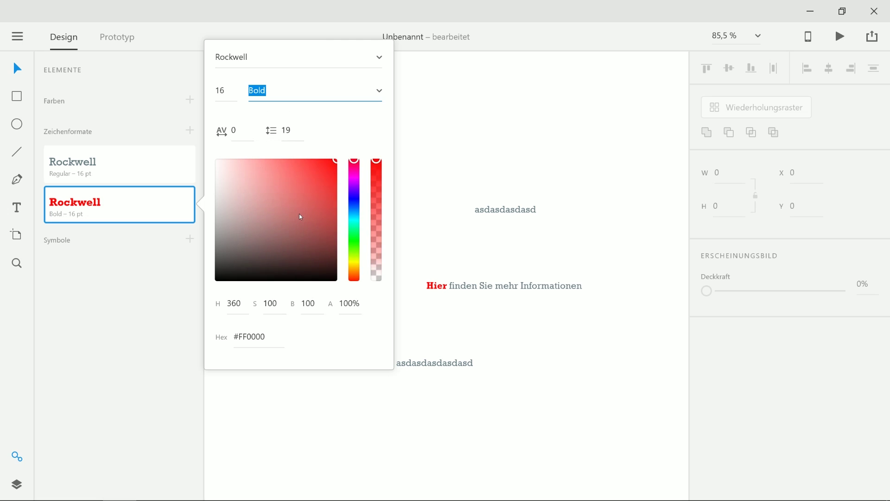
pyautogui.click(430, 251)
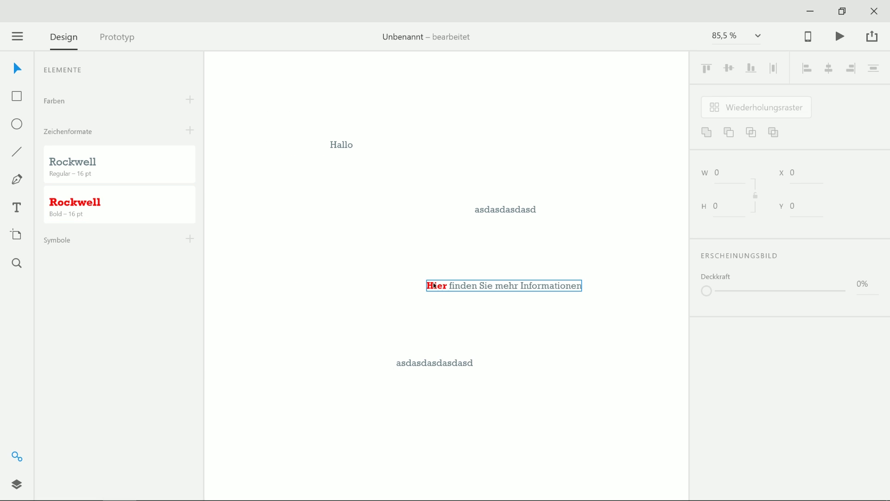
# Edit the gray-blue Rockwell character style, changing its color to the light gray #BCBCBC.
pyautogui.rightClick(100, 168)
pyautogui.click(138, 174)
pyautogui.moveTo(236, 182); pyautogui.dragTo(171, 153)
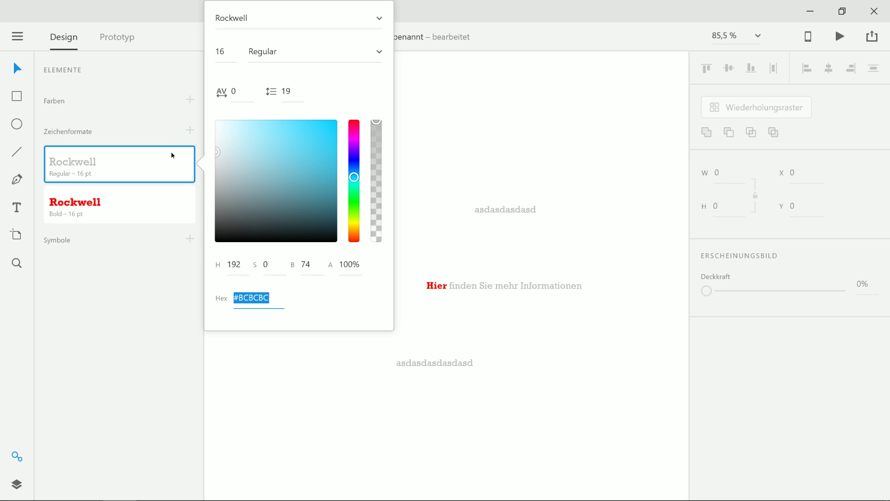
pyautogui.click(453, 134)
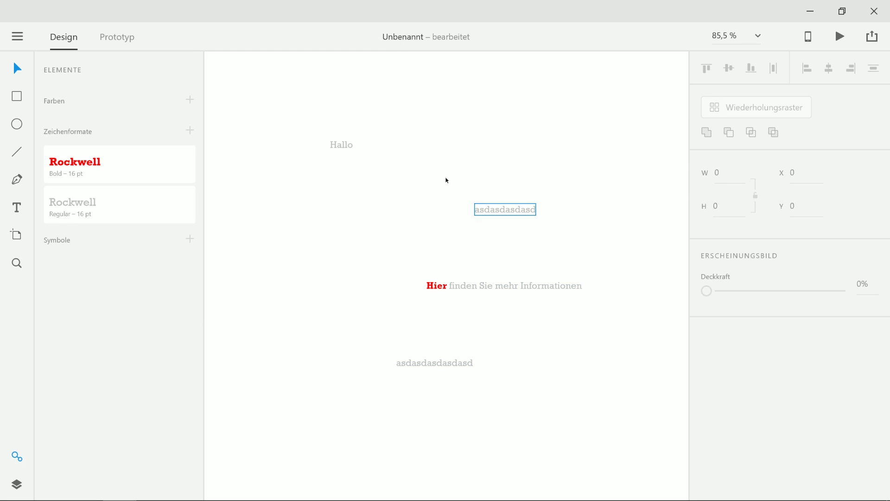